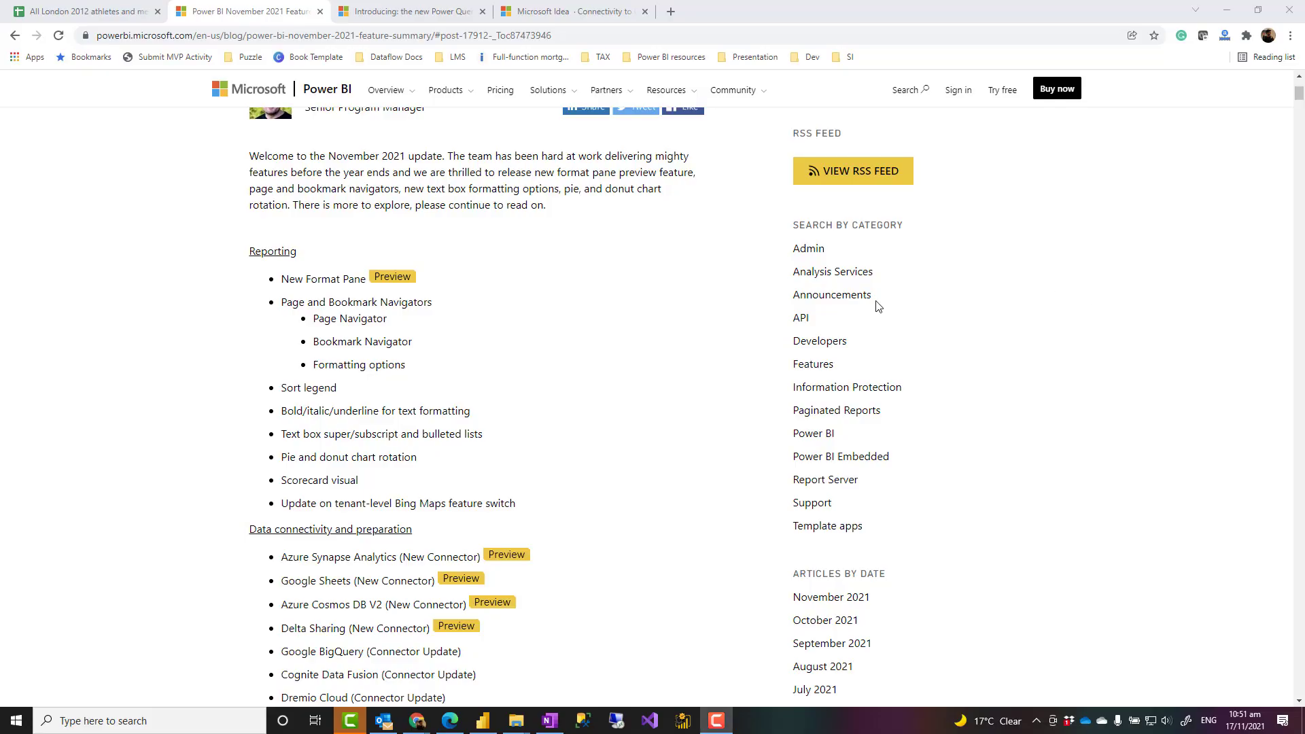
- Read the Power BI Blog post and jump to its Google Sheets connector section
{"action": "scroll", "coordinate": [719, 349], "scroll_direction": "up", "scroll_amount": 4}
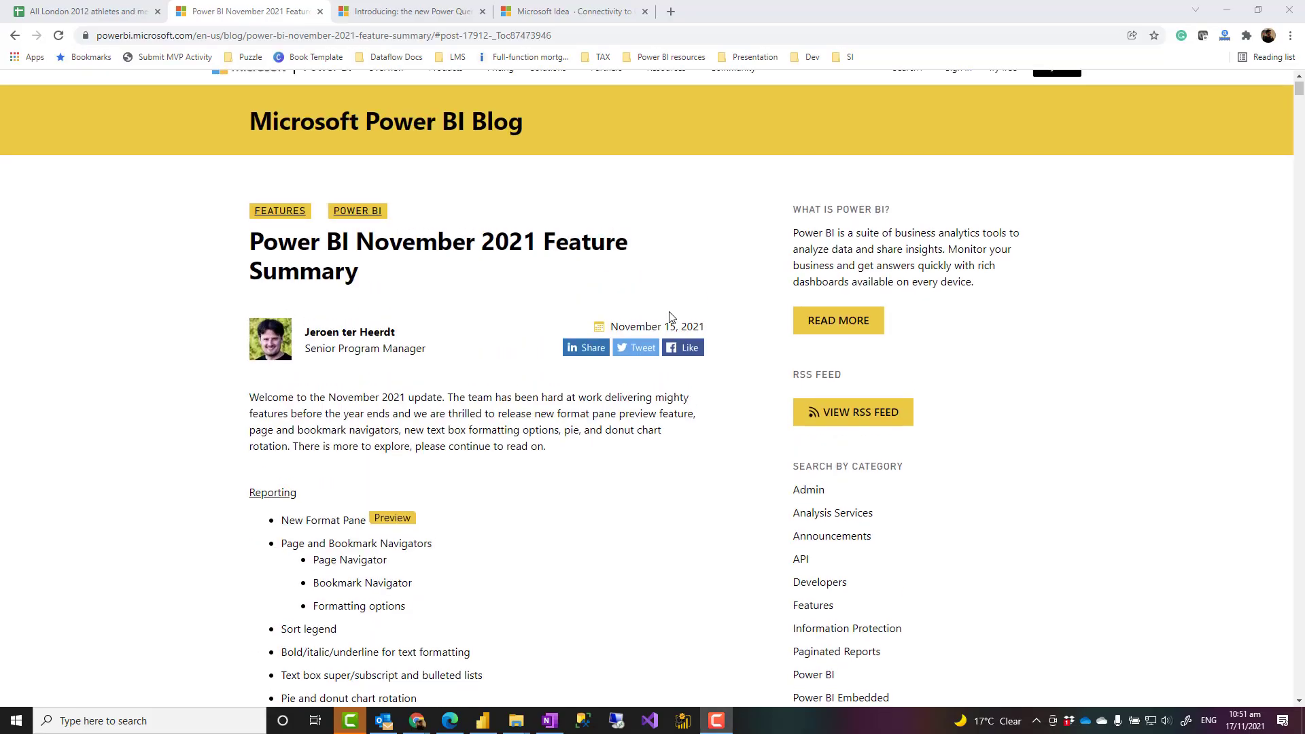
{"action": "scroll", "coordinate": [482, 264], "scroll_direction": "down", "scroll_amount": 3}
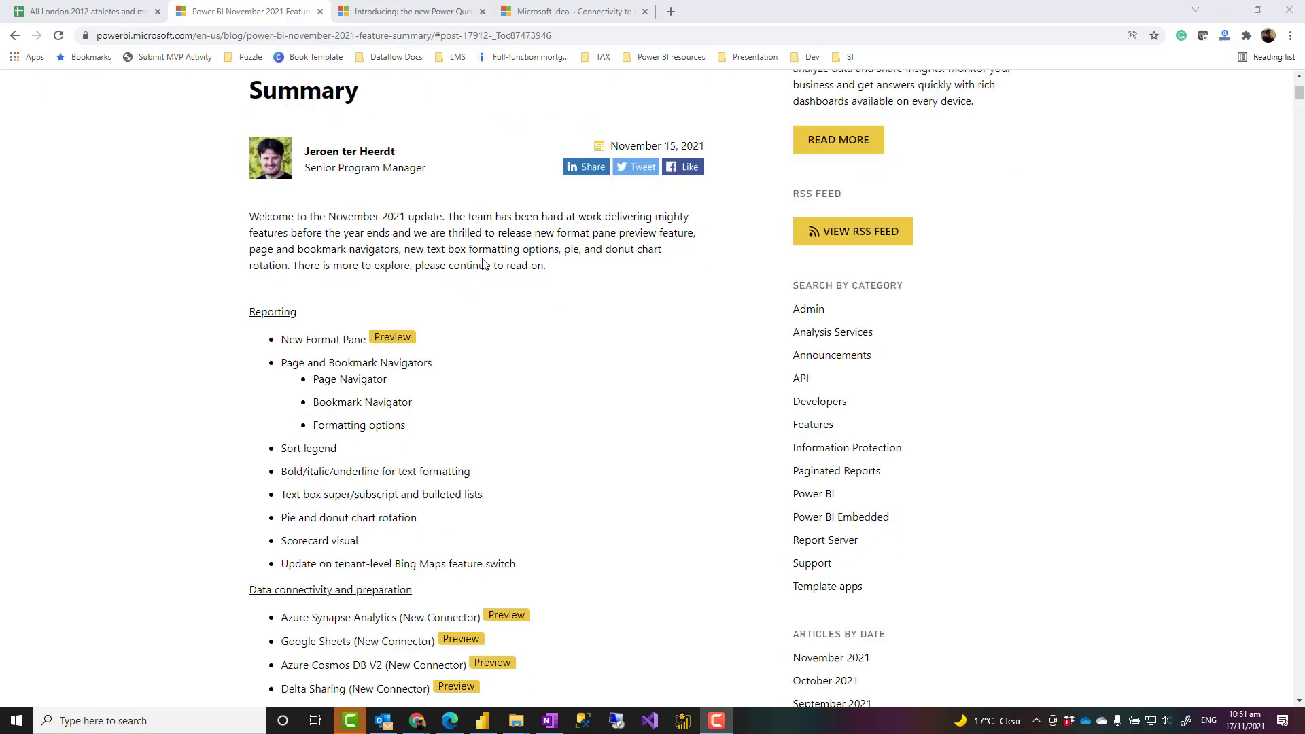
{"action": "scroll", "coordinate": [483, 264], "scroll_direction": "down", "scroll_amount": 5}
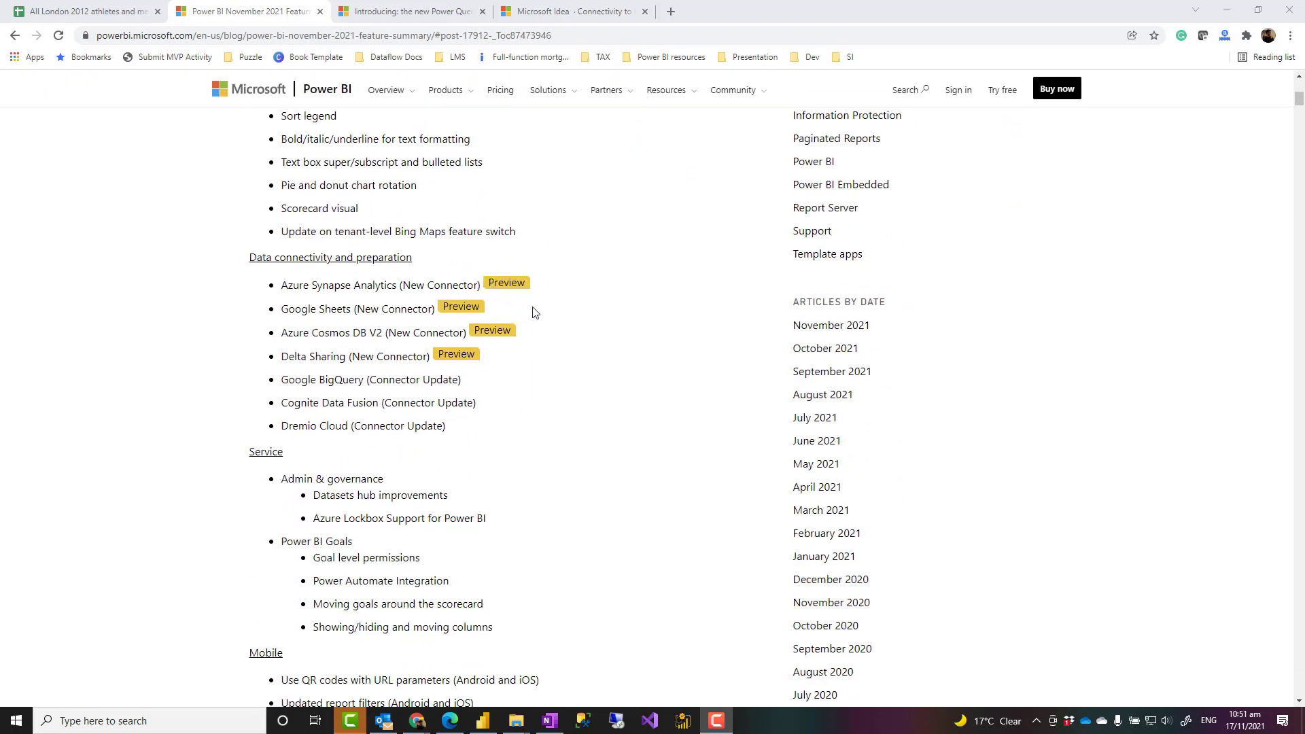
{"action": "left_click", "coordinate": [345, 316]}
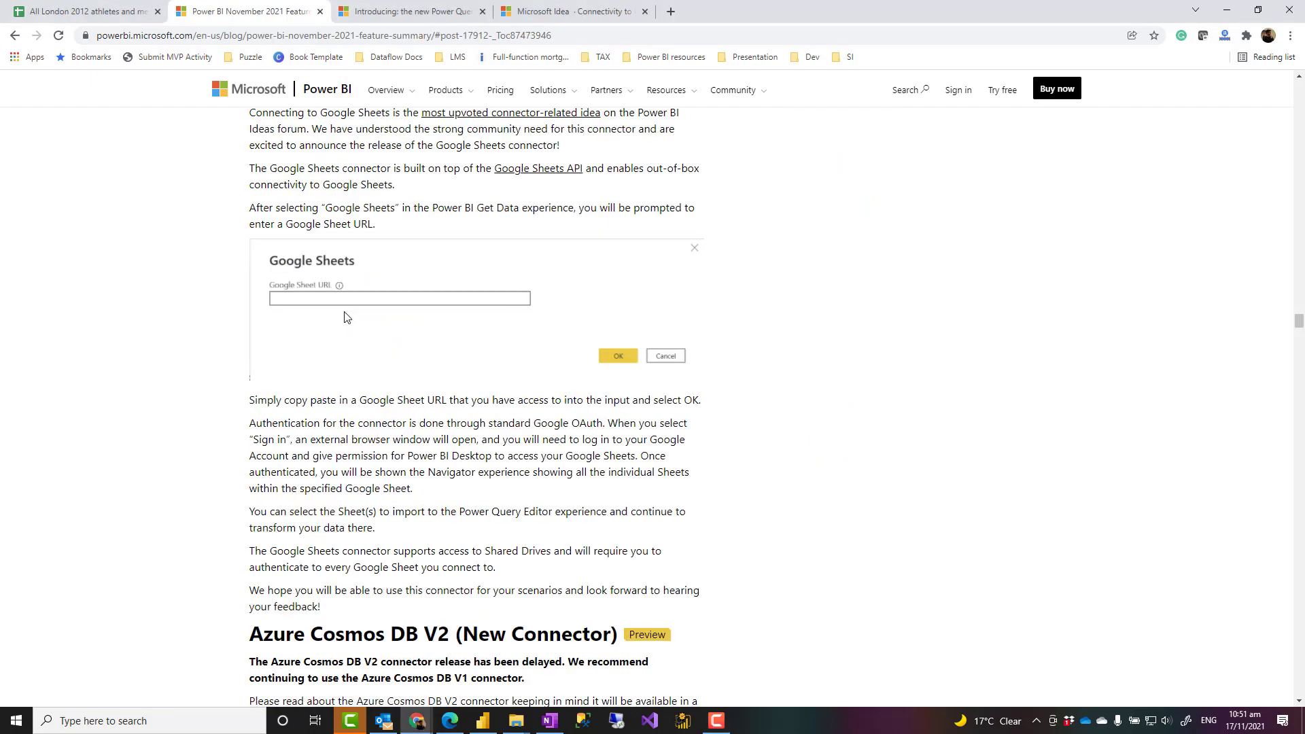
{"action": "scroll", "coordinate": [345, 317], "scroll_direction": "up", "scroll_amount": 2}
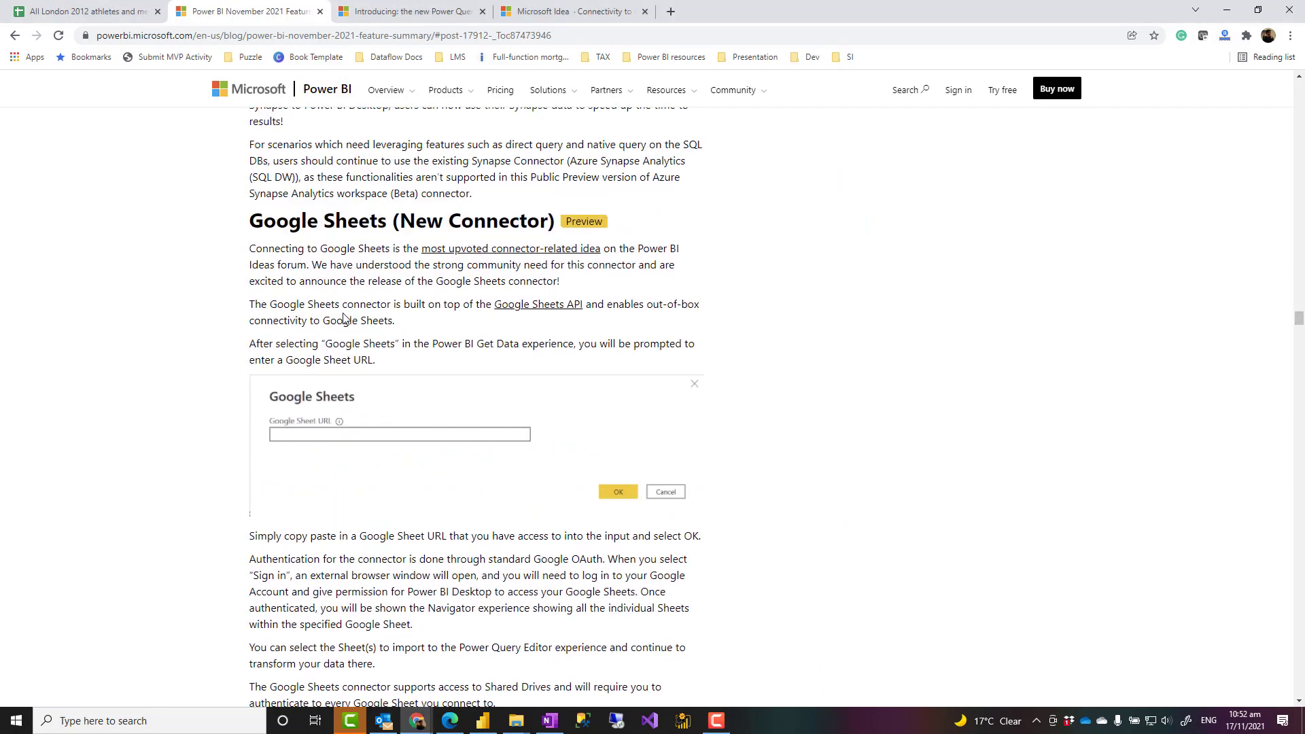
{"action": "scroll", "coordinate": [345, 317], "scroll_direction": "down", "scroll_amount": 1}
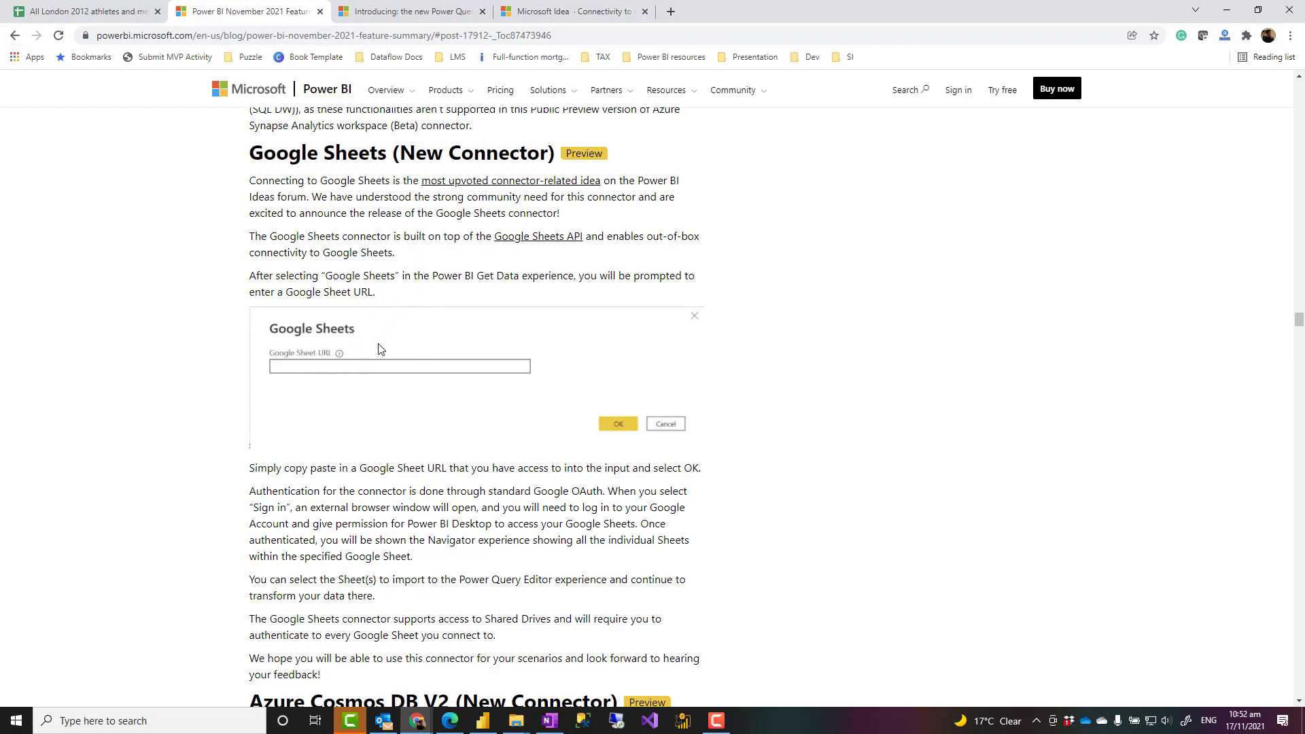
- Read the Power Query Google Sheets connector article, then switch to the London 2012 medal spreadsheet
{"action": "left_click", "coordinate": [404, 11]}
{"action": "scroll", "coordinate": [508, 252], "scroll_direction": "down", "scroll_amount": 20}
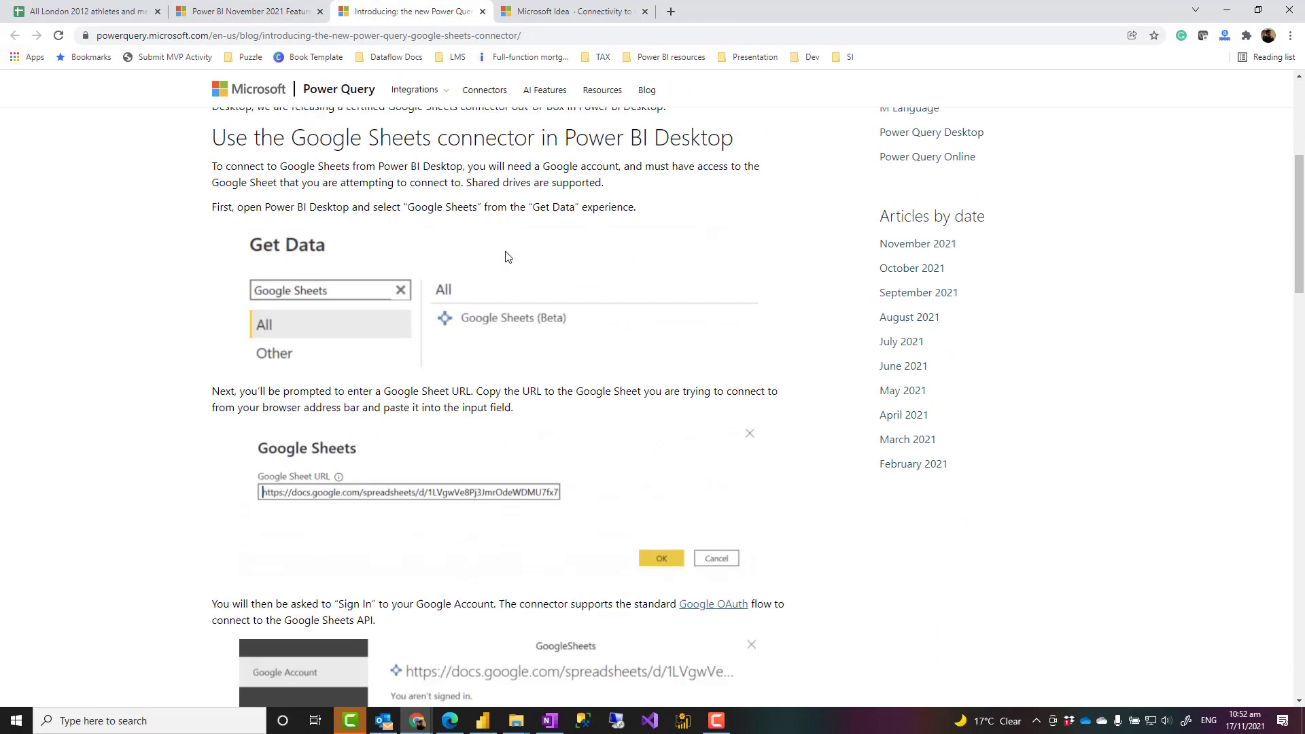
{"action": "scroll", "coordinate": [505, 257], "scroll_direction": "up", "scroll_amount": 10}
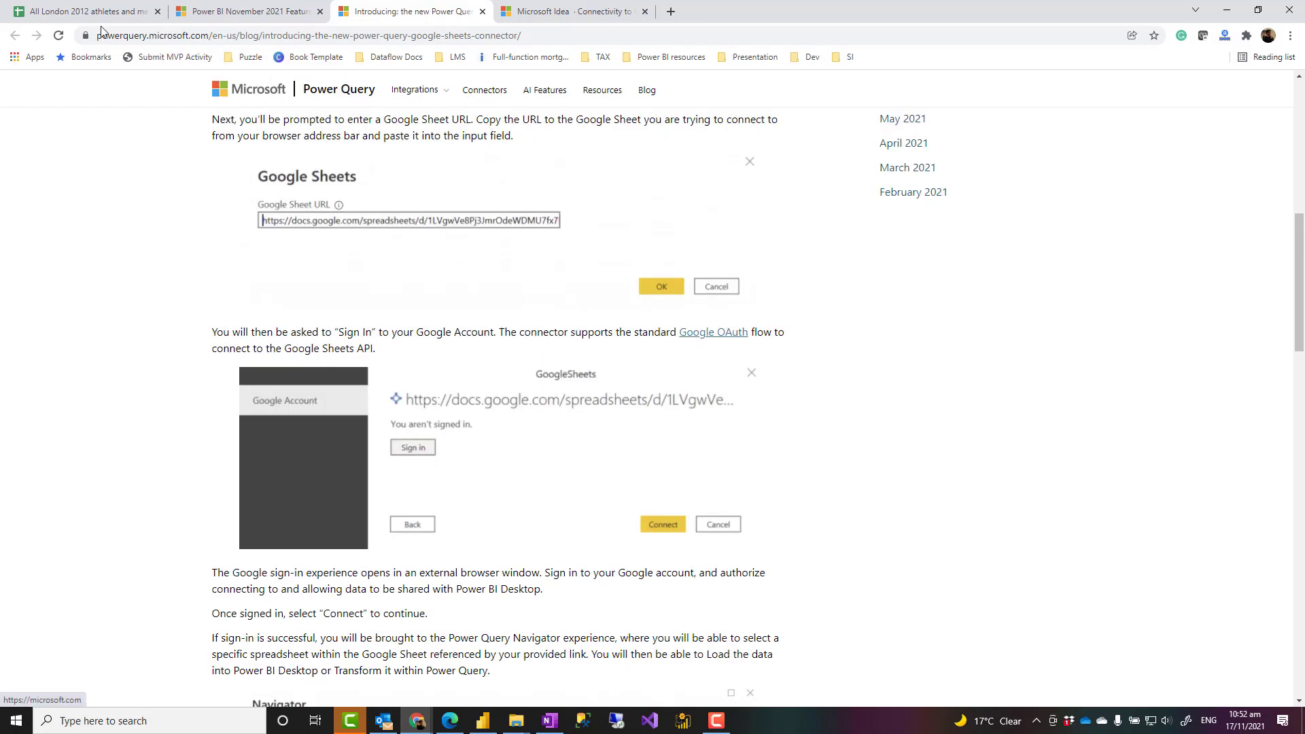
{"action": "left_click", "coordinate": [81, 12]}
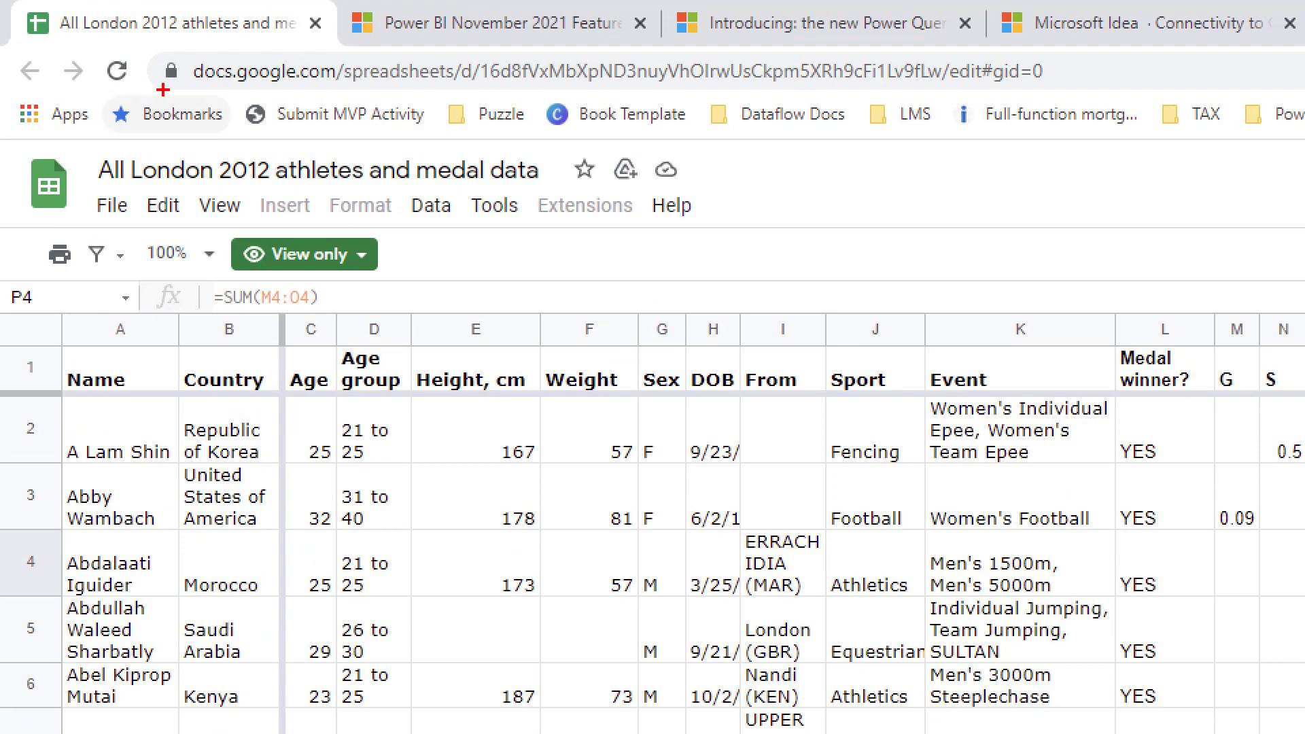
- Copy the London 2012 spreadsheet's URL and return to the GoogleSheetSample report in Power BI Desktop
{"action": "left_click_drag", "start_coordinate": [154, 43], "coordinate": [1099, 95]}
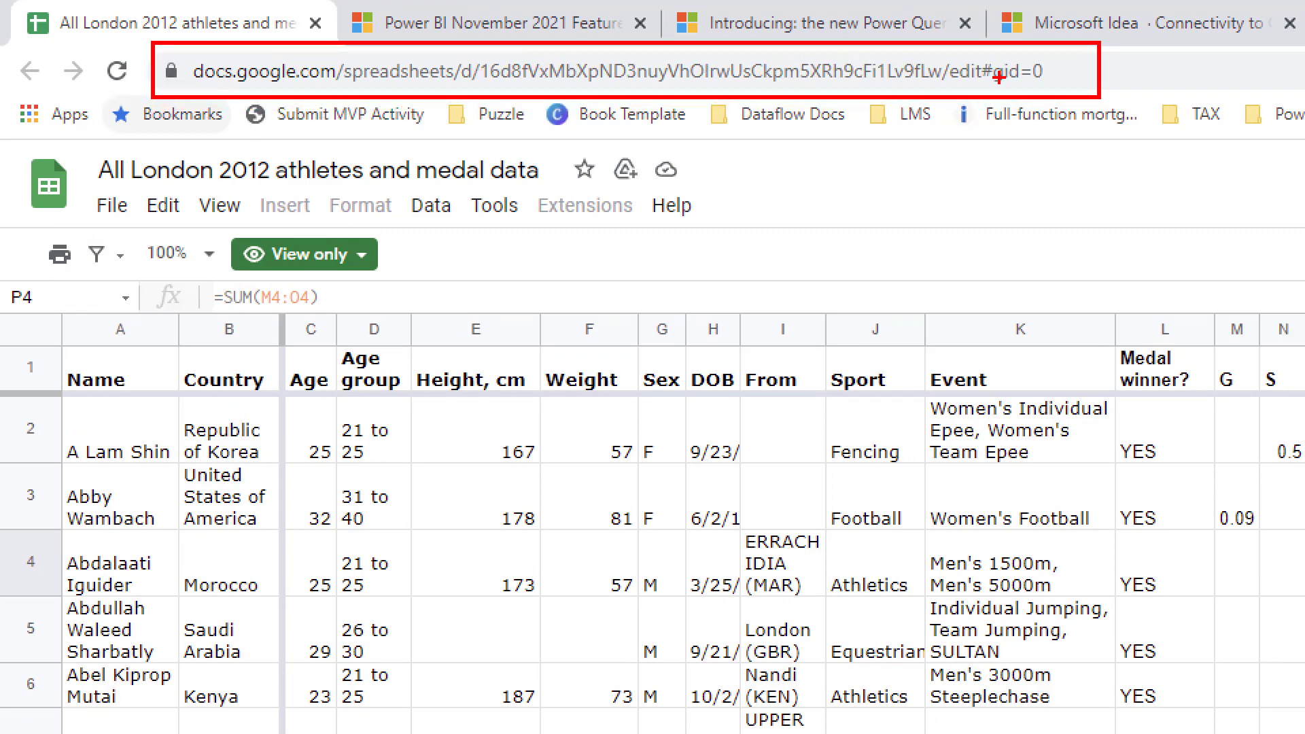
{"action": "key", "text": "Escape"}
{"action": "mouse_move", "coordinate": [483, 725]}
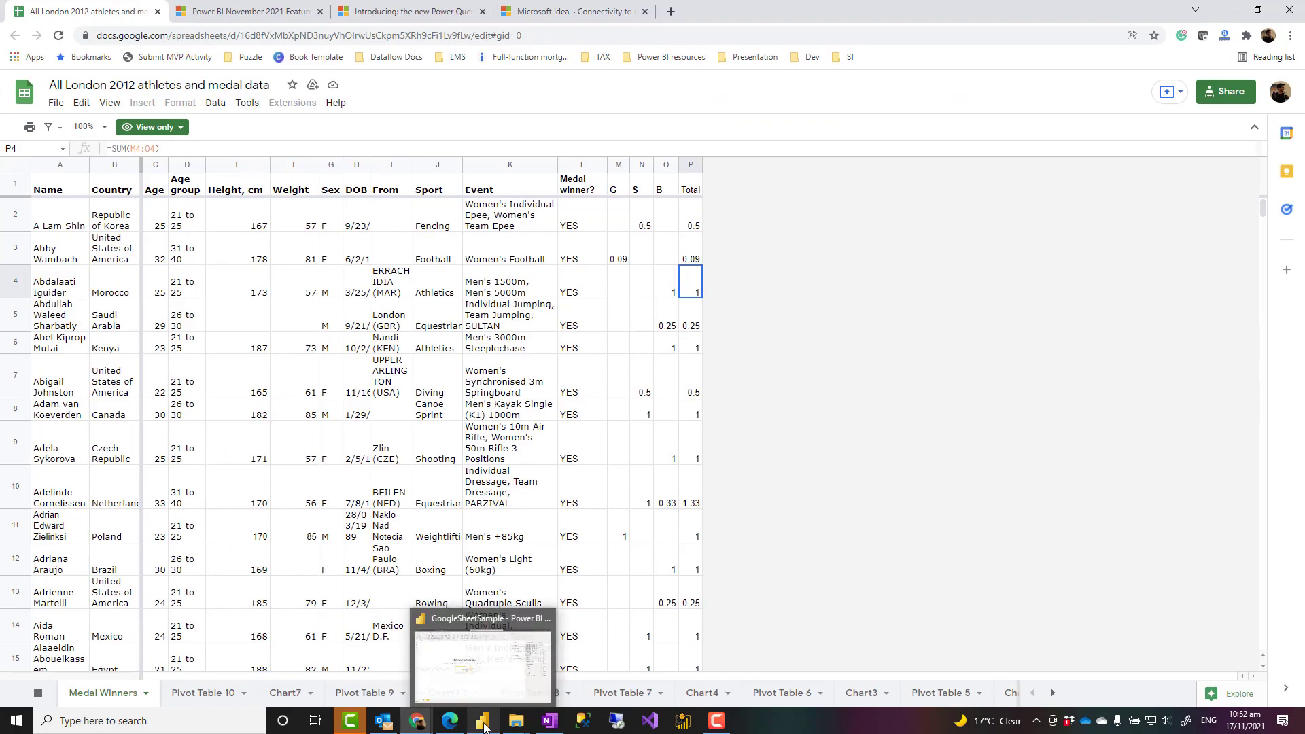
{"action": "left_click", "coordinate": [528, 38]}
{"action": "key", "text": "ctrl+c"}
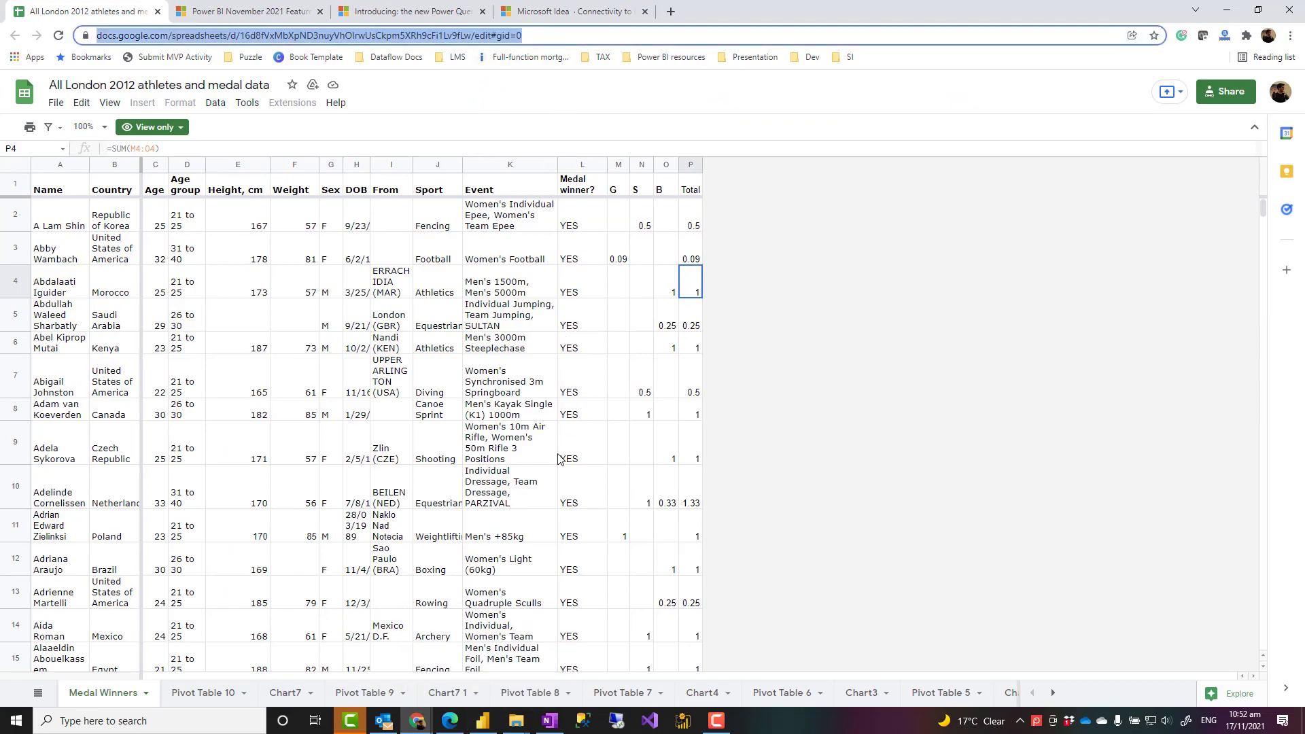
{"action": "left_click", "coordinate": [483, 720]}
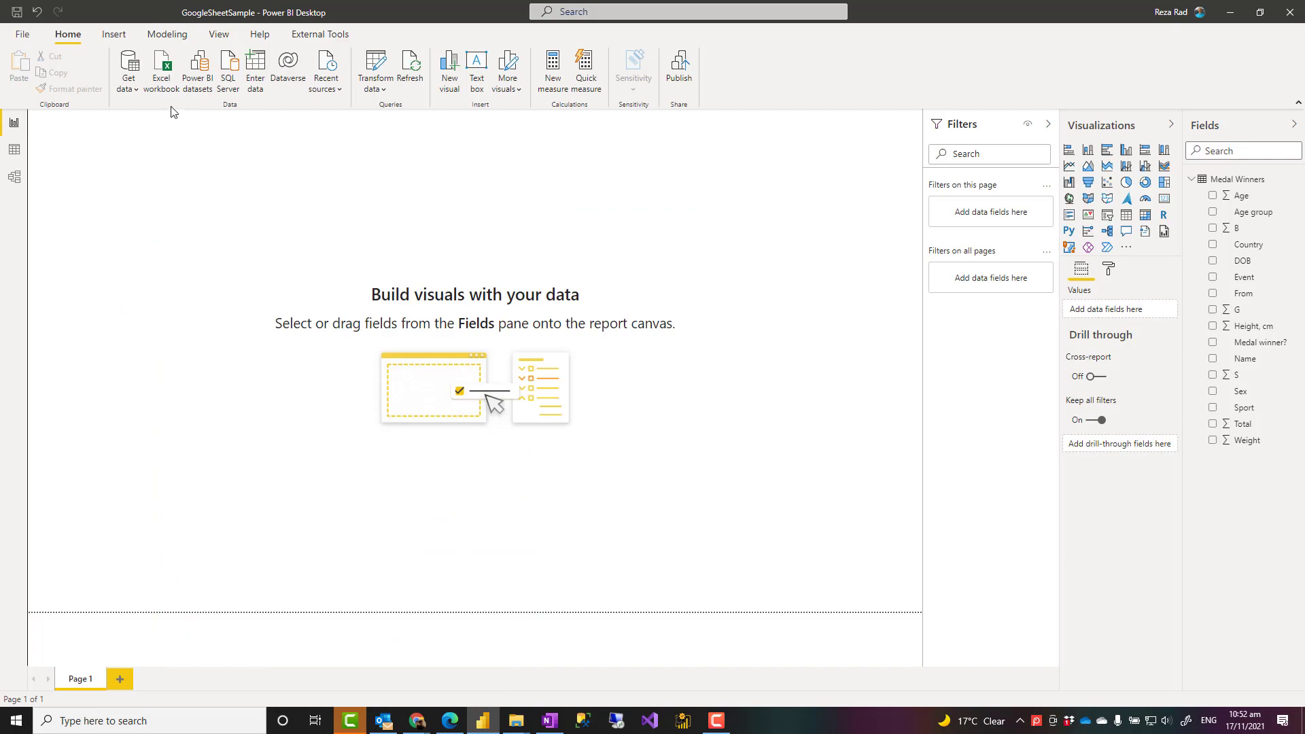
- Connect with Google Sheets (Beta) from Get data, using the pasted spreadsheet URL
{"action": "left_click", "coordinate": [128, 83]}
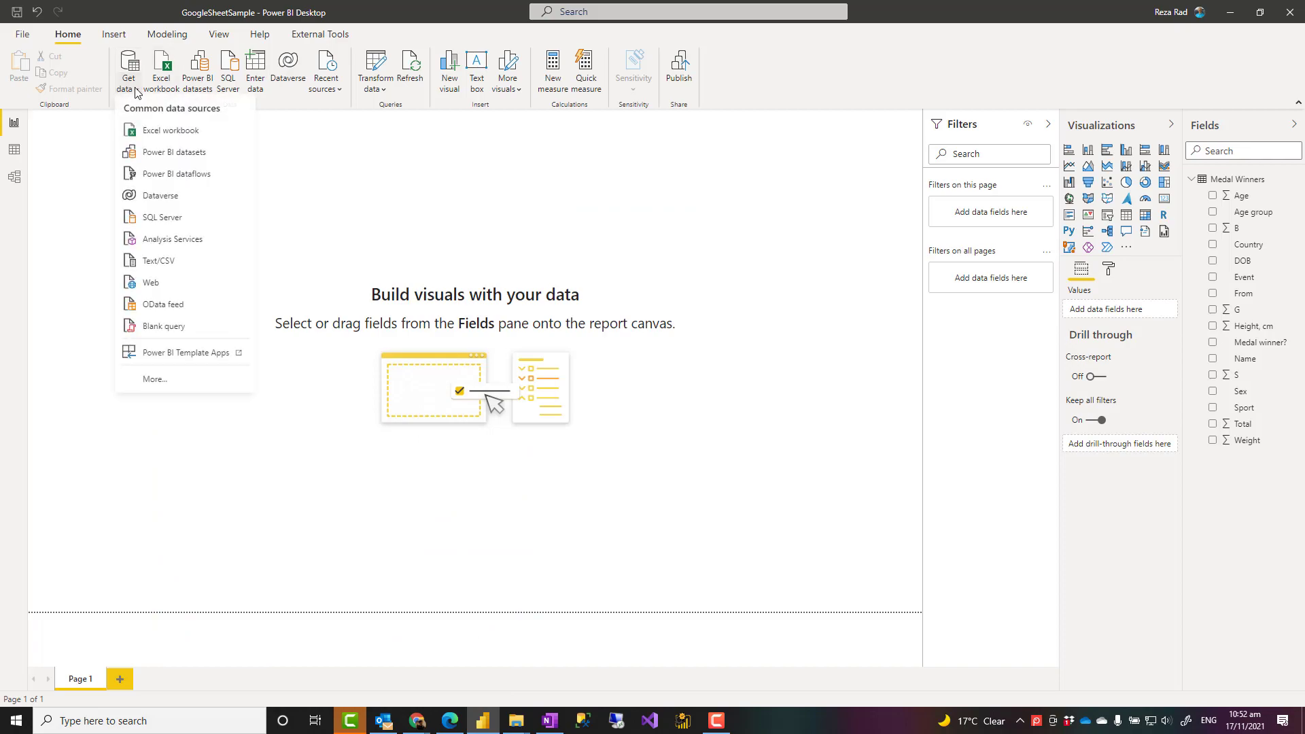
{"action": "left_click", "coordinate": [156, 385]}
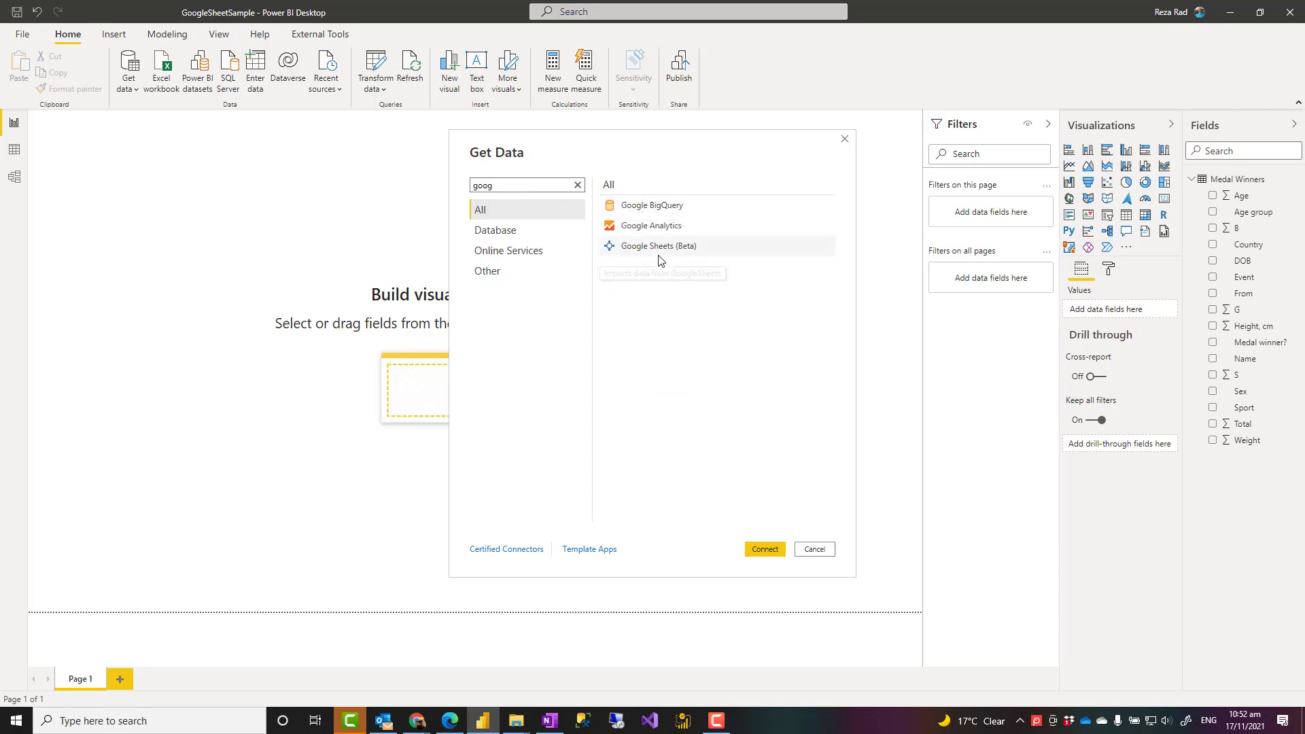
{"action": "left_click", "coordinate": [650, 247]}
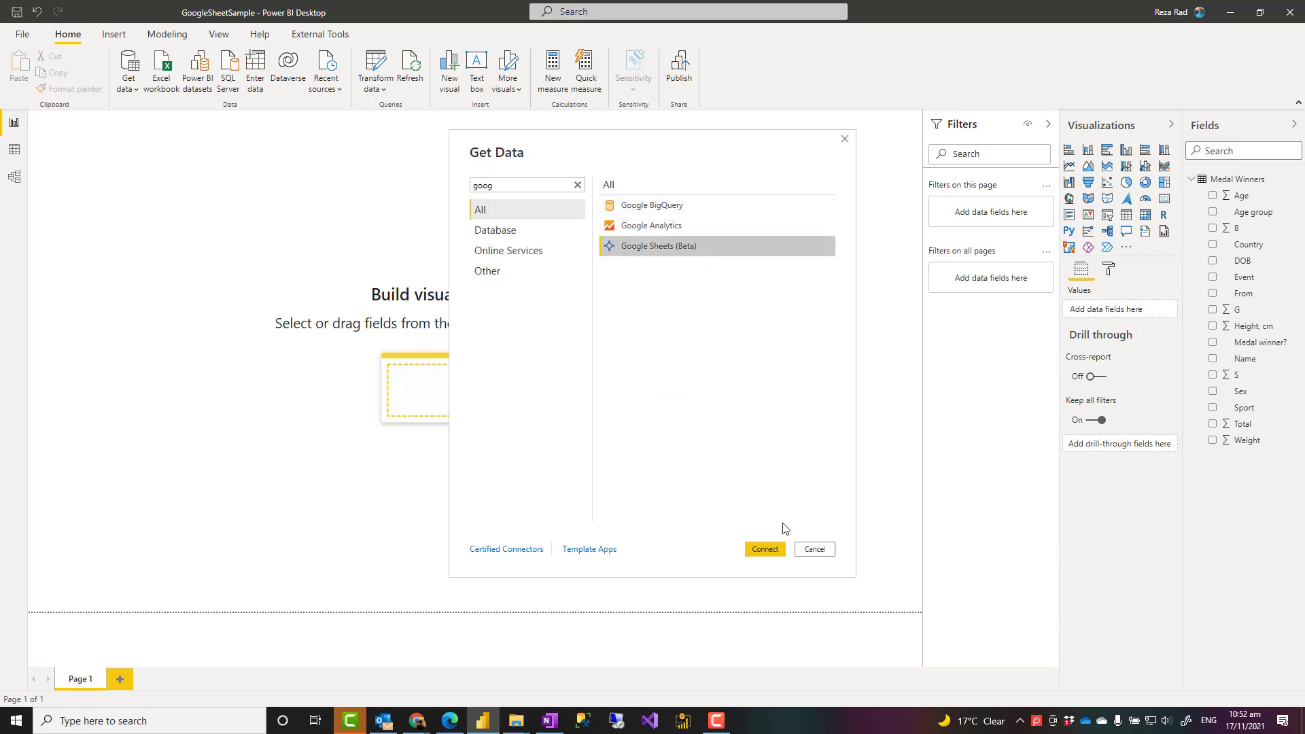
{"action": "left_click", "coordinate": [766, 549]}
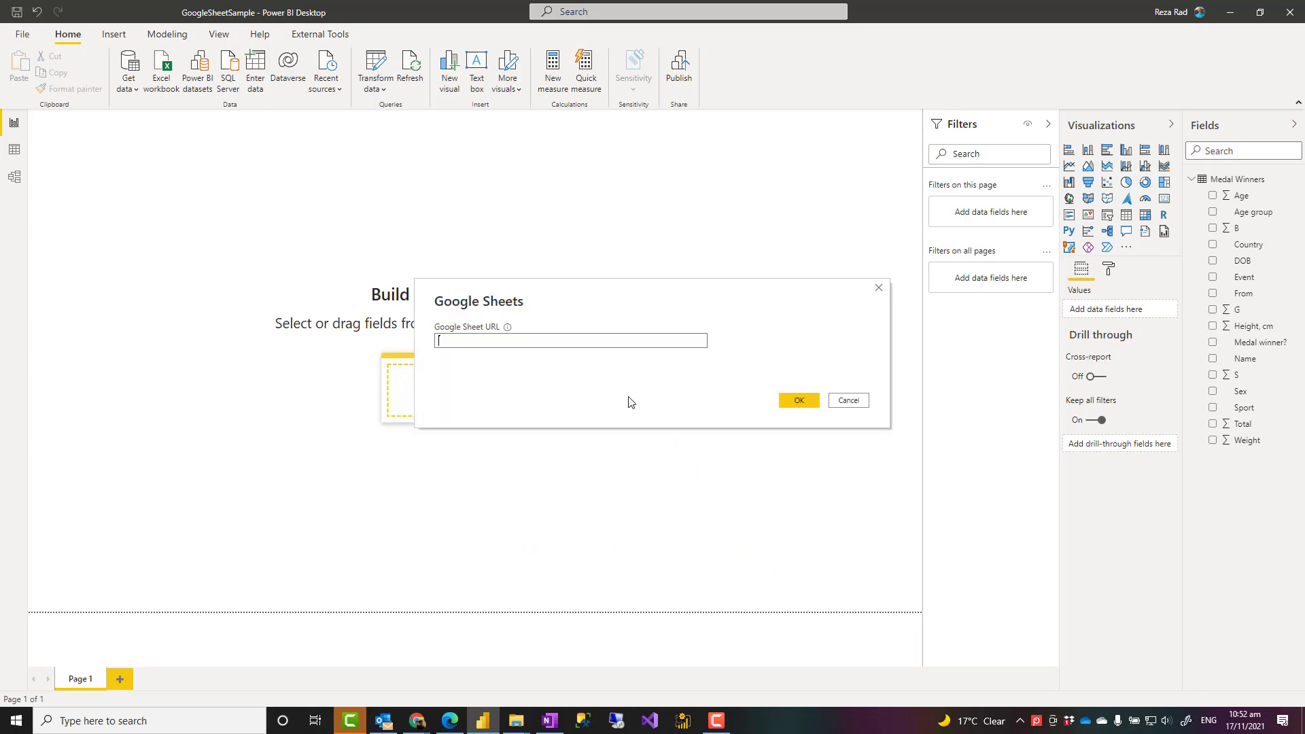
{"action": "key", "text": "ctrl+v"}
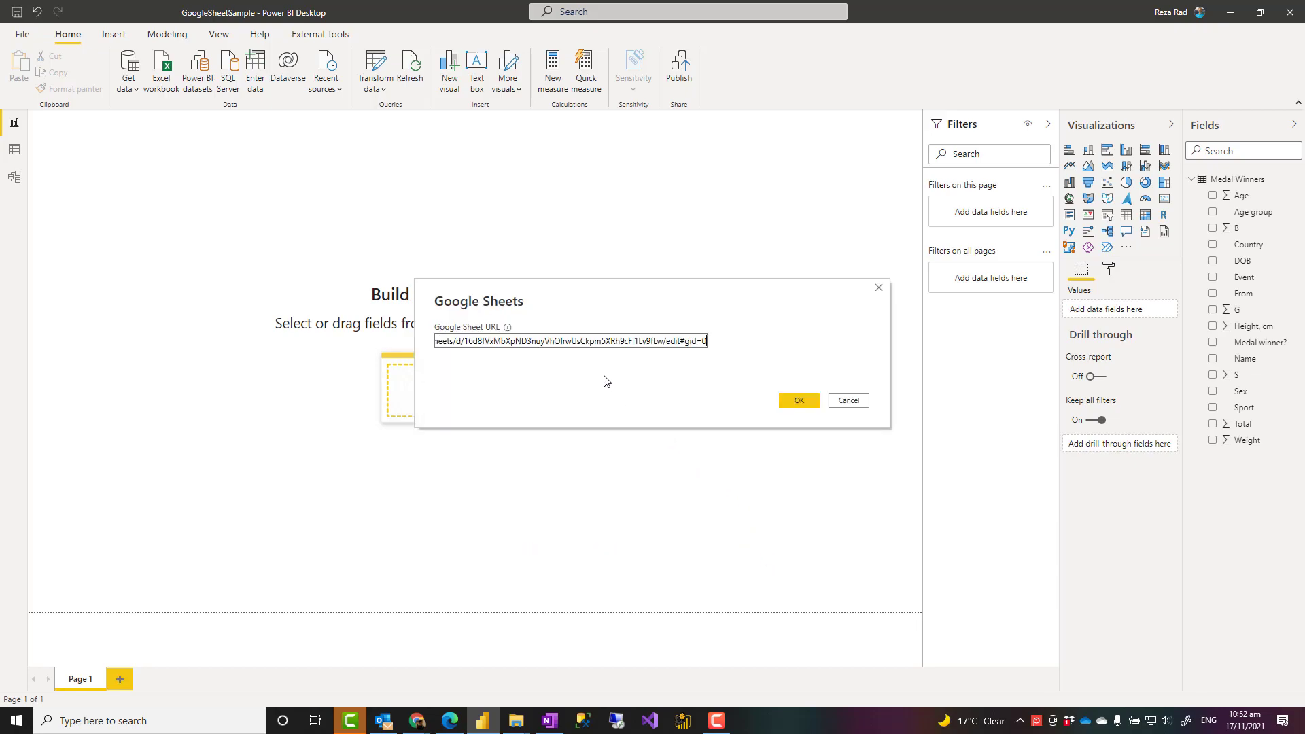
{"action": "left_click", "coordinate": [790, 403]}
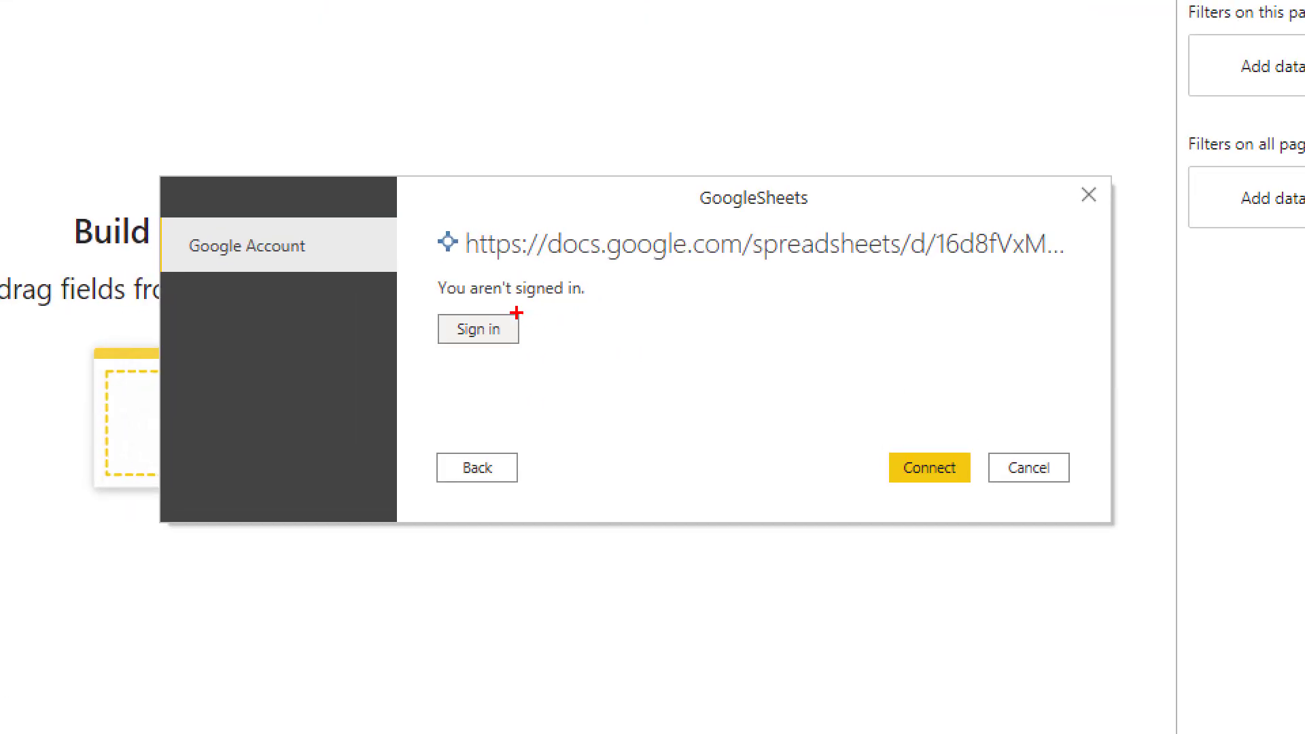
- Complete the Google account login in the browser until the connector shows 'You are currently signed in'
{"action": "left_click_drag", "start_coordinate": [573, 331], "coordinate": [606, 331]}
{"action": "left_click_drag", "start_coordinate": [433, 309], "coordinate": [542, 349]}
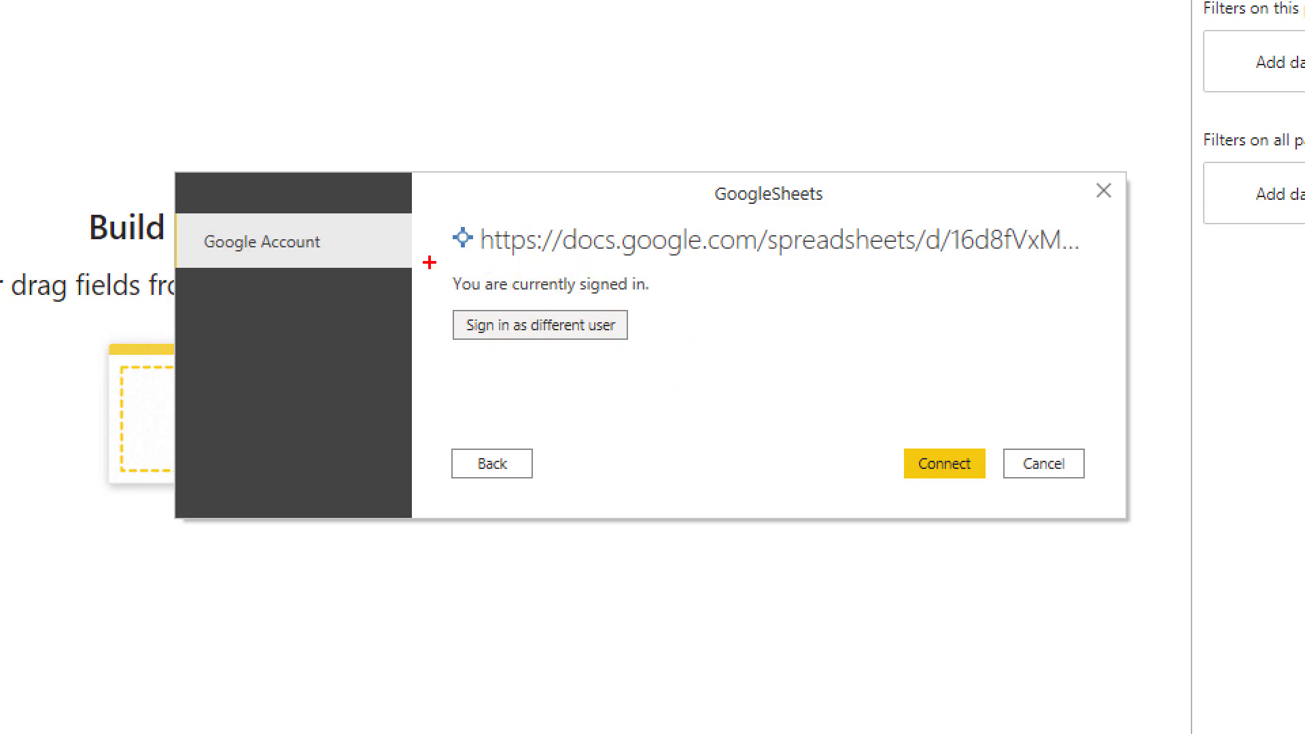
{"action": "left_click_drag", "start_coordinate": [429, 262], "coordinate": [724, 303]}
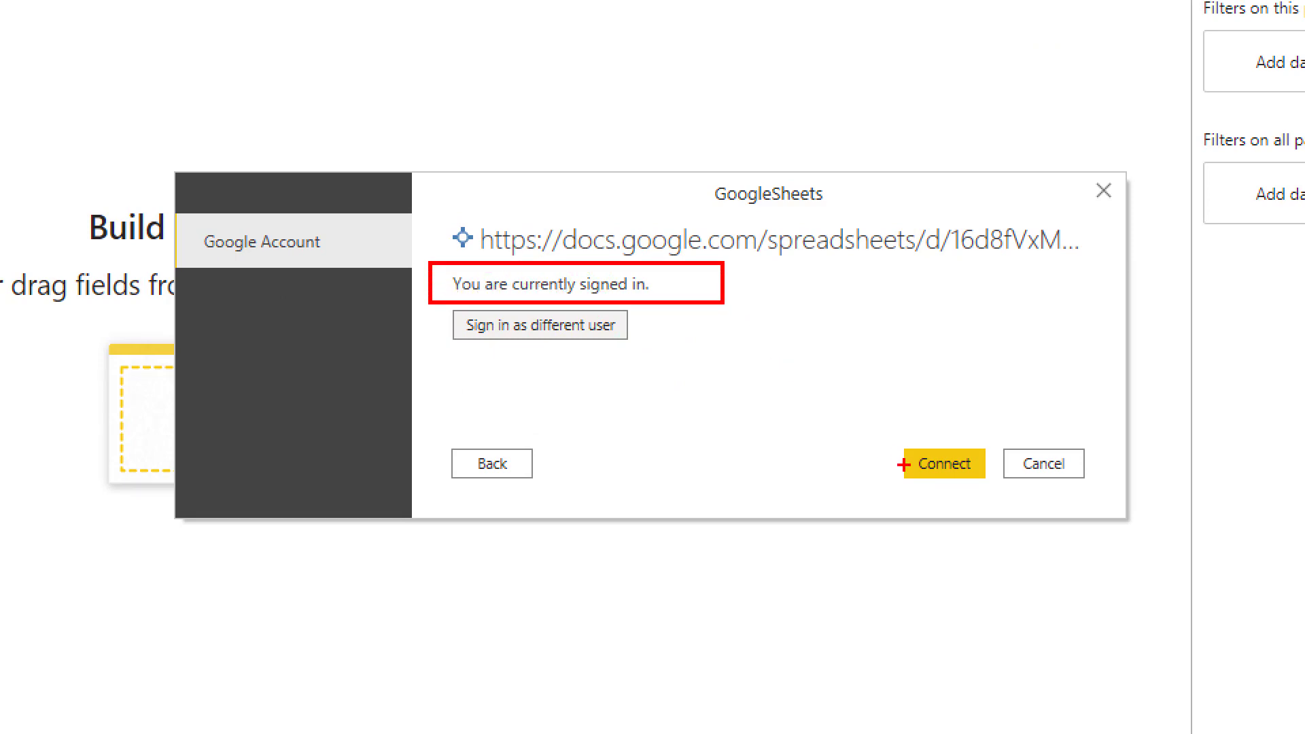
{"action": "mouse_move", "coordinate": [891, 441]}
{"action": "left_mouse_down"}
{"action": "mouse_move", "coordinate": [958, 489]}
{"action": "mouse_move", "coordinate": [998, 495]}
{"action": "left_mouse_up"}
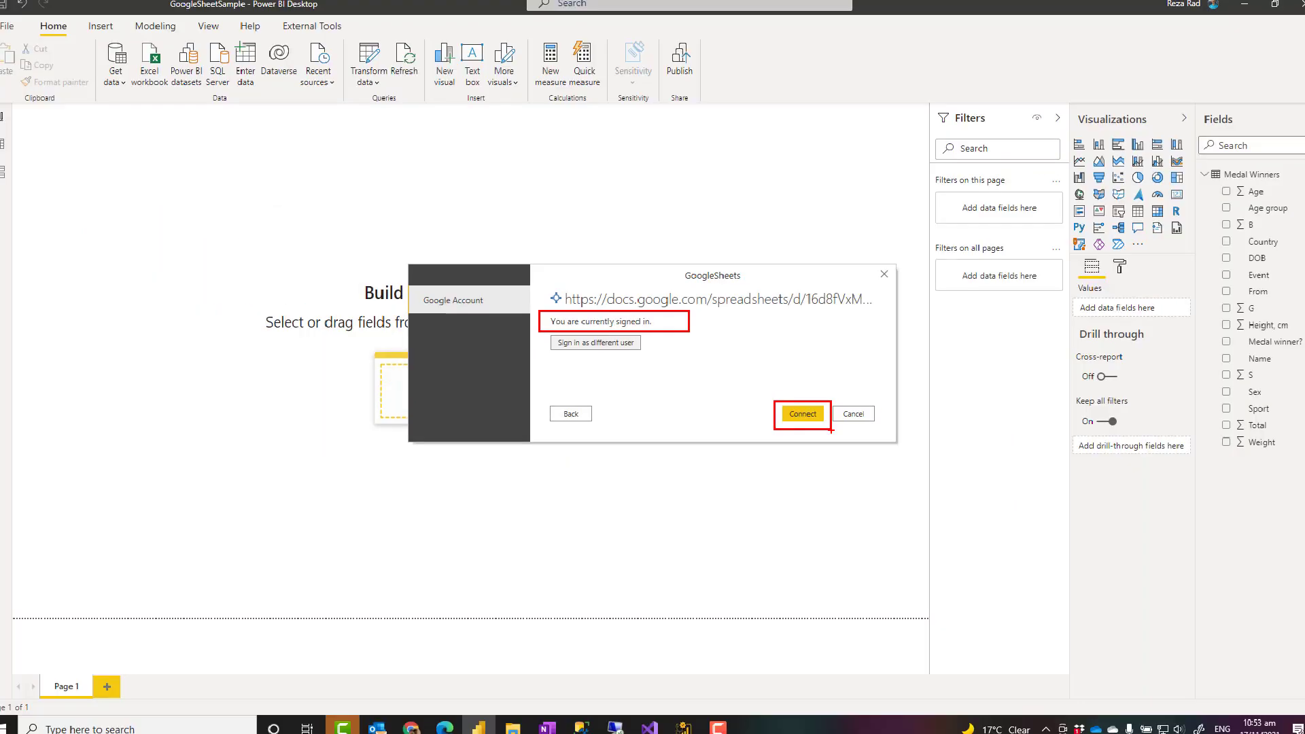
- Connect with the signed-in account and preview the Medal Winners sheet in Navigator
{"action": "left_click", "coordinate": [806, 417]}
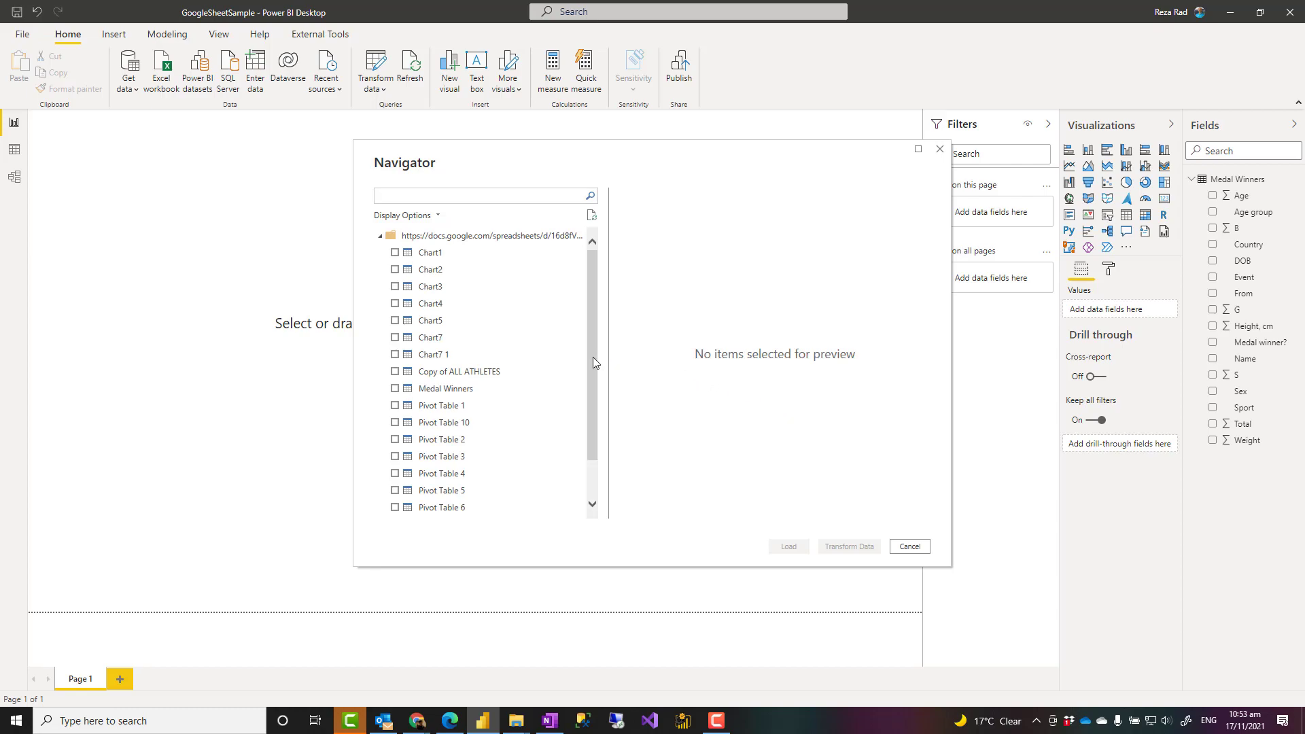
{"action": "scroll", "coordinate": [592, 361], "scroll_direction": "down", "scroll_amount": 2}
{"action": "scroll", "coordinate": [596, 384], "scroll_direction": "up", "scroll_amount": 2}
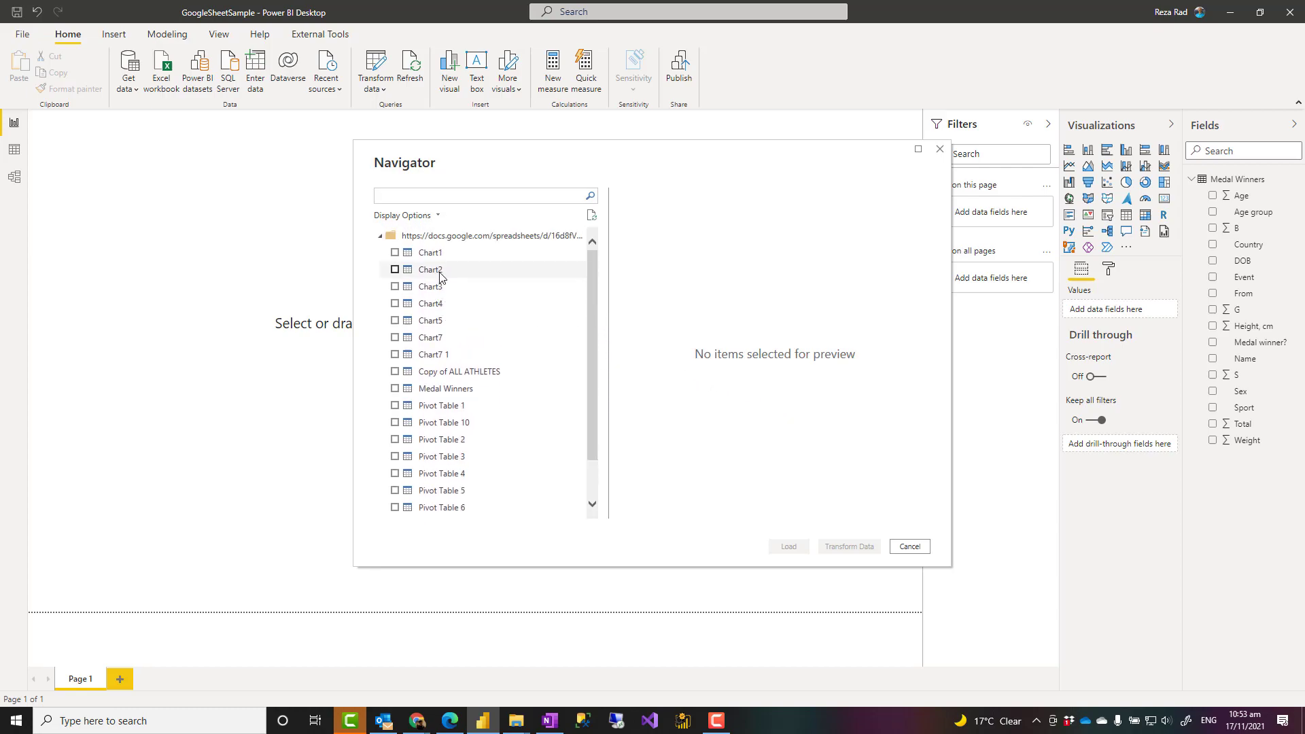
{"action": "left_click", "coordinate": [433, 391]}
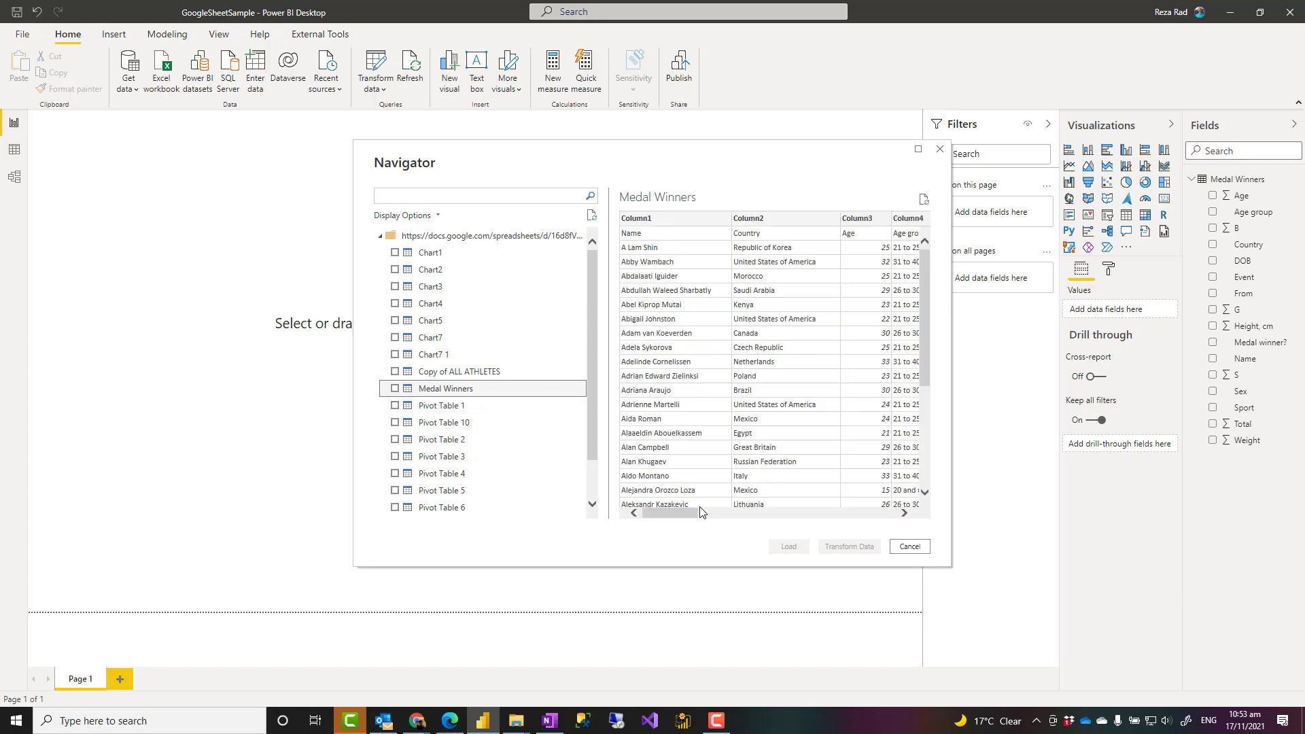
{"action": "mouse_move", "coordinate": [679, 518]}
{"action": "left_mouse_down"}
{"action": "mouse_move", "coordinate": [872, 519]}
{"action": "mouse_move", "coordinate": [672, 519]}
{"action": "left_mouse_up"}
- Tick only Medal Winners, leaving Copy of ALL ATHLETES unticked, then switch to the Google Sheets idea page
{"action": "left_click", "coordinate": [395, 388]}
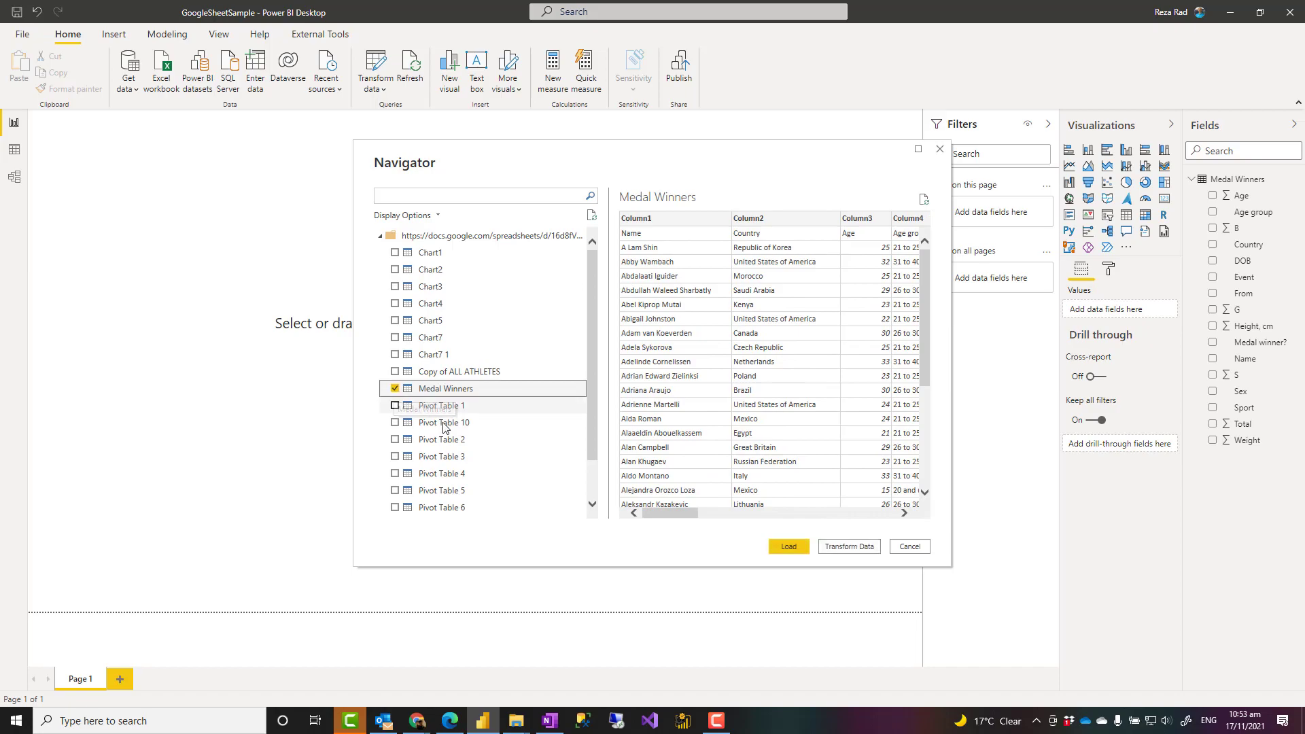
{"action": "left_click", "coordinate": [395, 371]}
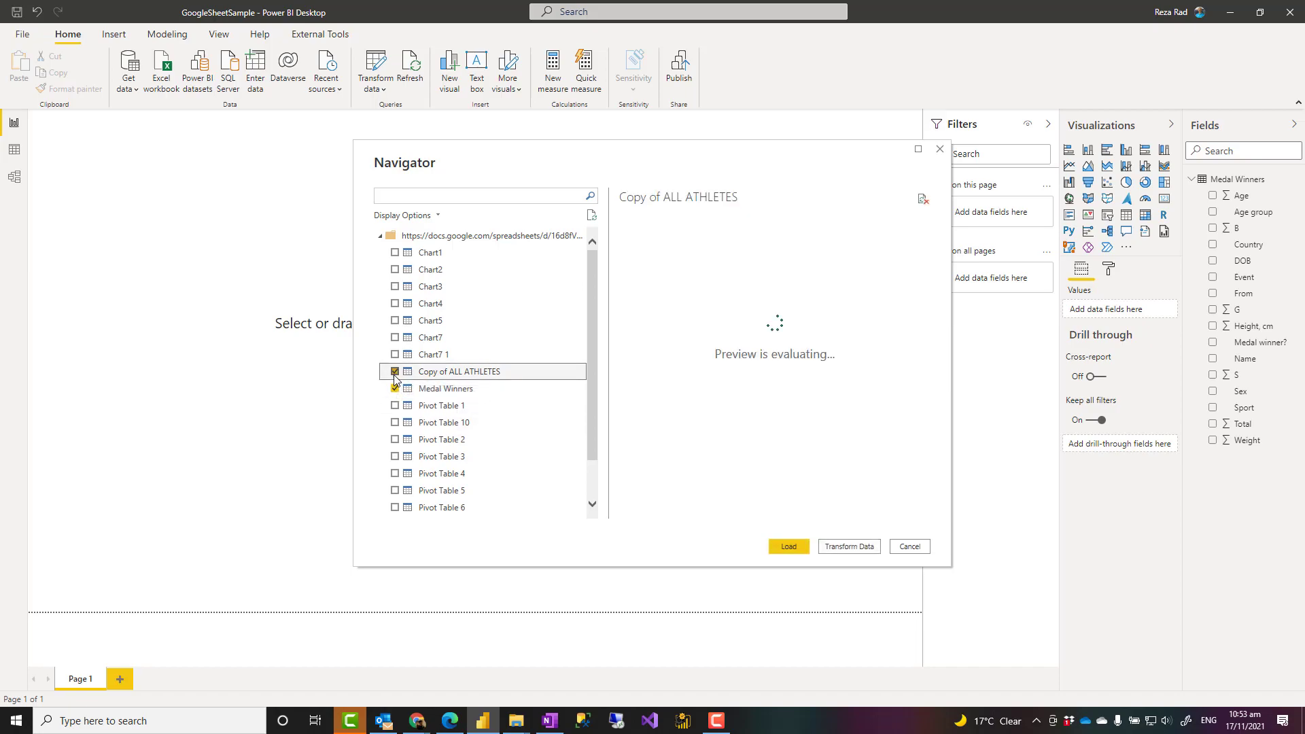
{"action": "left_click", "coordinate": [395, 372]}
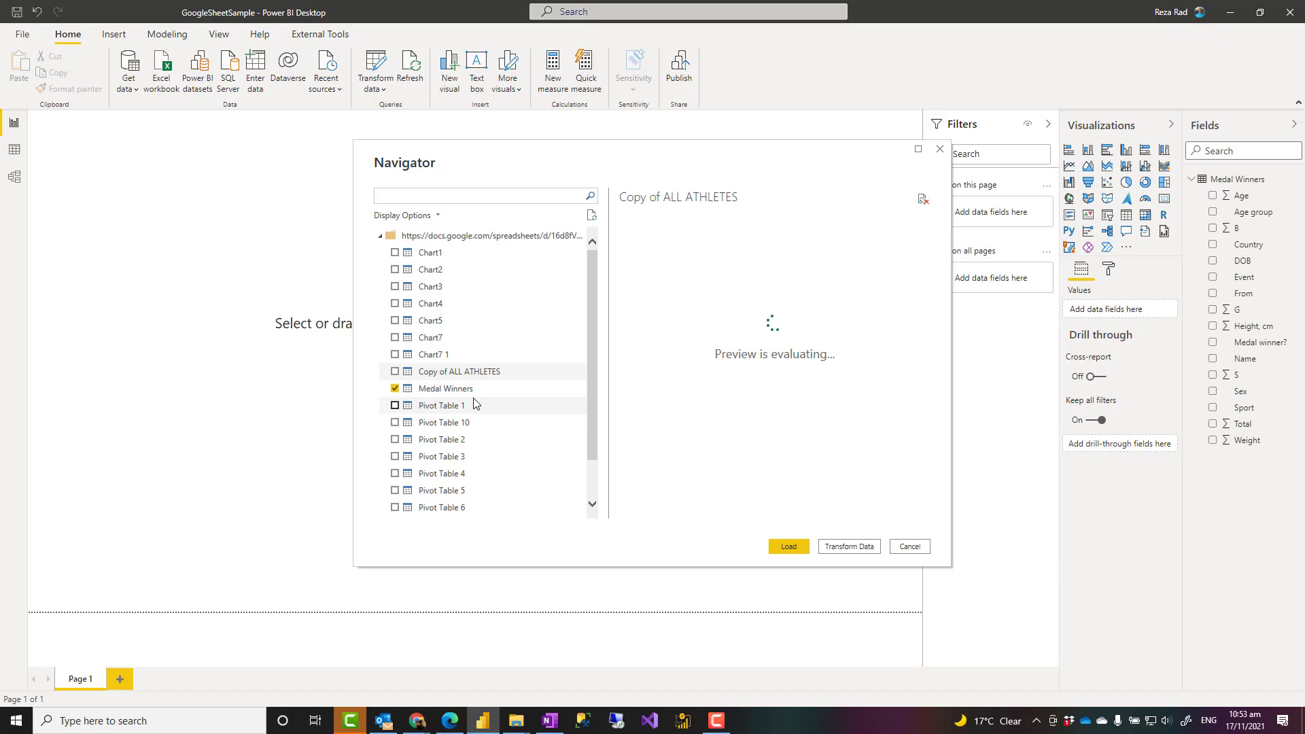
{"action": "left_click", "coordinate": [449, 388]}
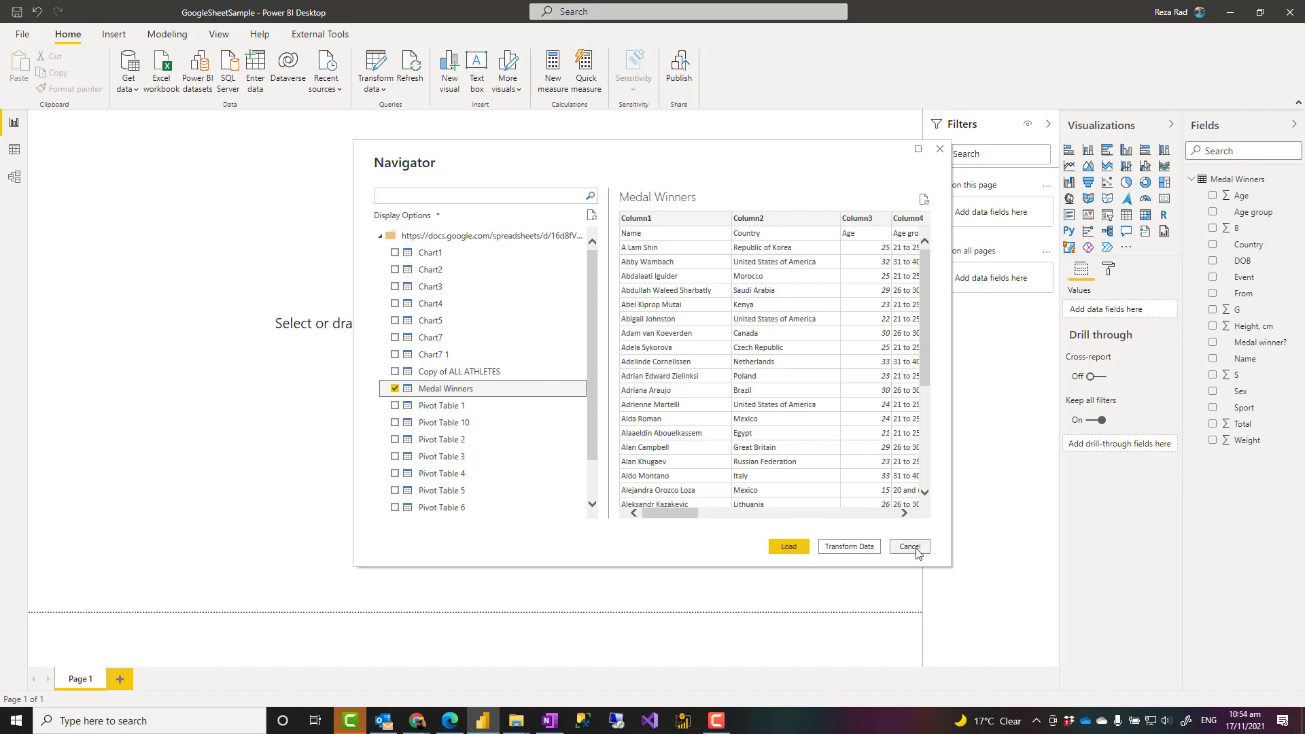
{"action": "key", "text": "alt+Tab"}
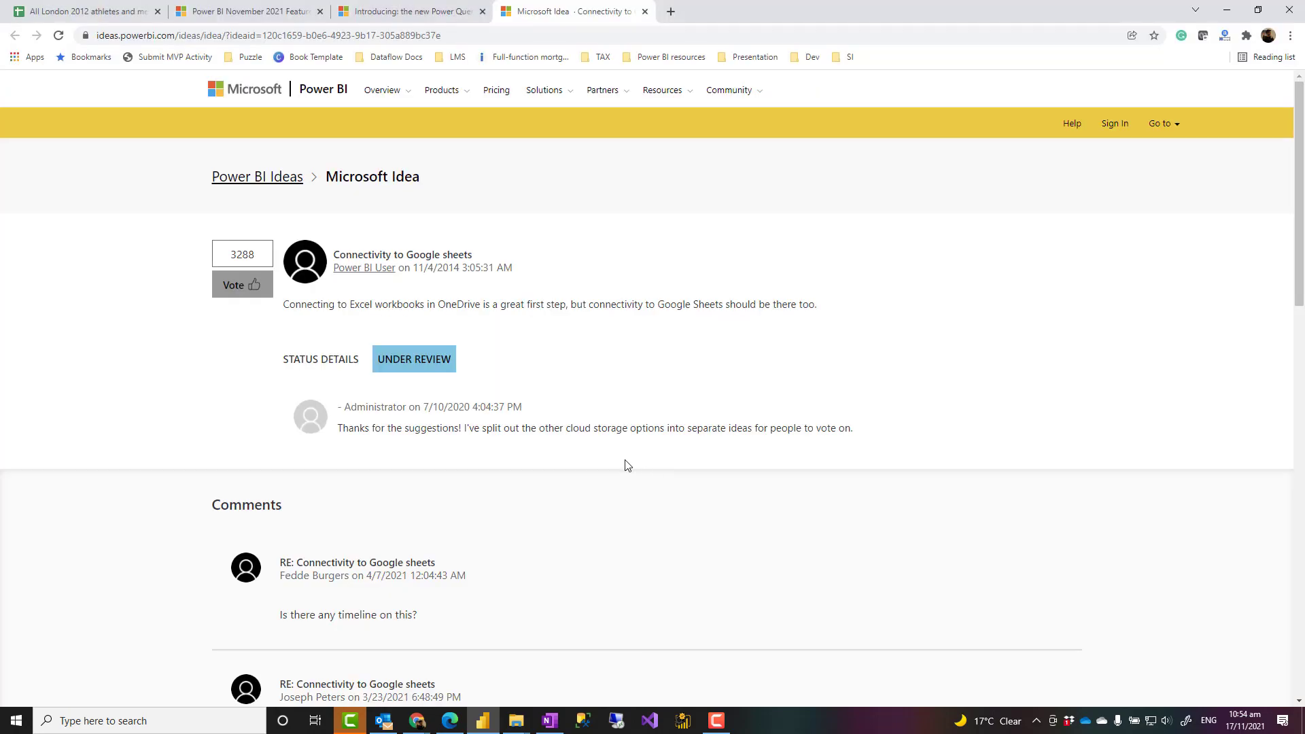
- Return to the Power BI Desktop report, then bring up the Power BI service browser window
{"action": "left_click", "coordinate": [485, 720]}
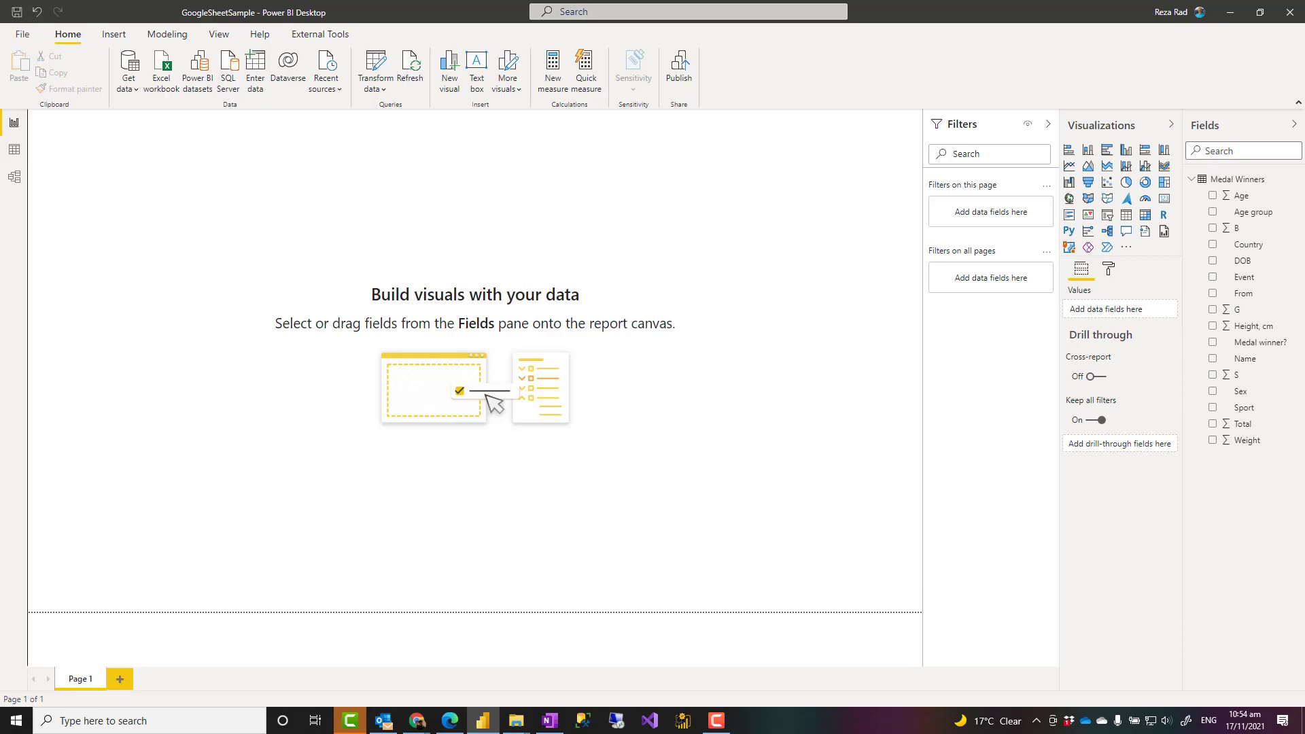
{"action": "left_click", "coordinate": [449, 720]}
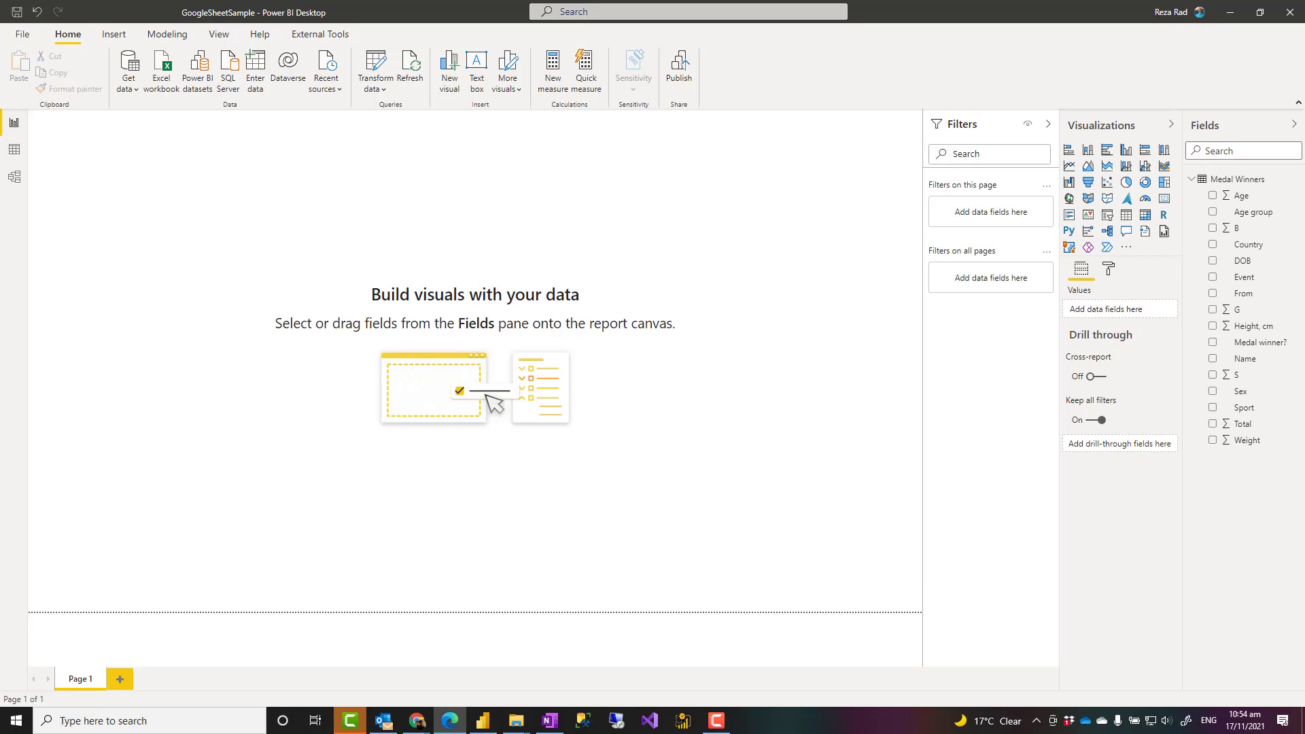
- Maximize the Power BI service window and search My workspace for 'google'
{"action": "left_click_drag", "start_coordinate": [40, 51], "coordinate": [598, 196]}
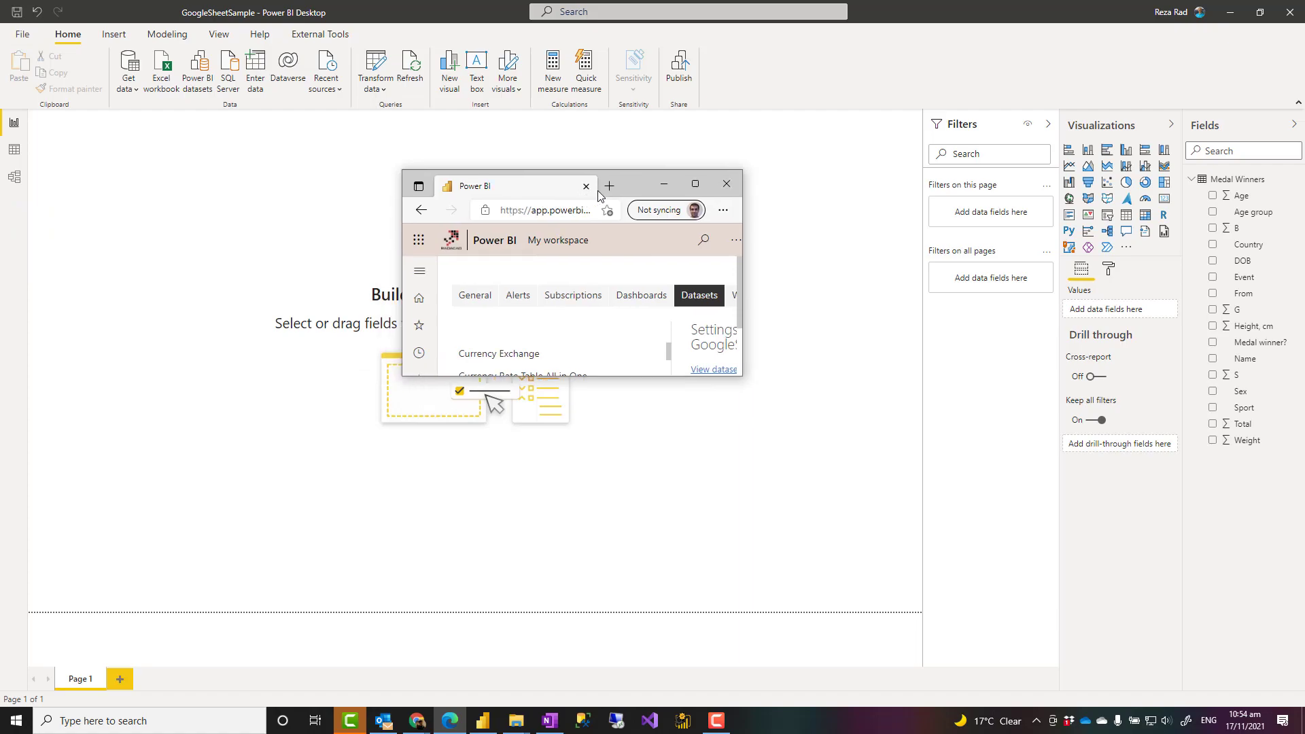
{"action": "double_click", "coordinate": [626, 180]}
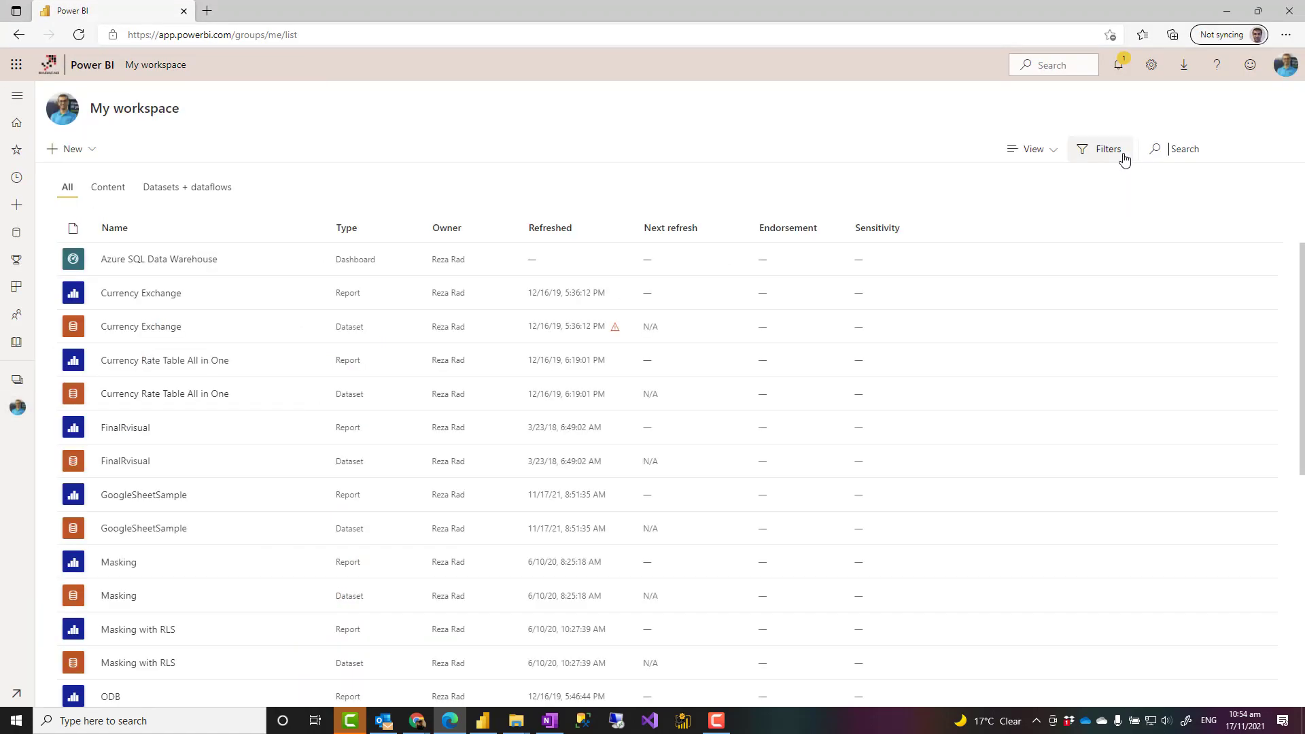
{"action": "left_click", "coordinate": [1183, 147]}
{"action": "type", "text": "googl"}
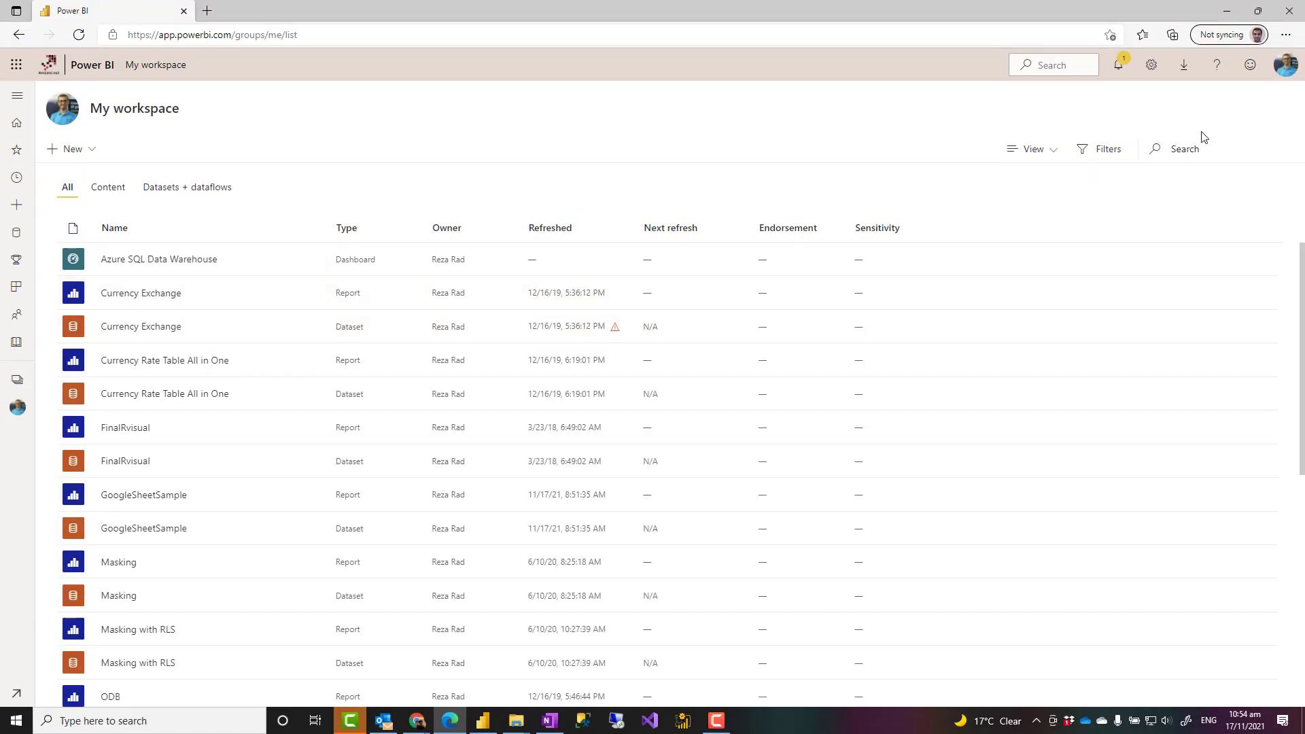
{"action": "left_click", "coordinate": [1203, 148]}
{"action": "type", "text": "google"}
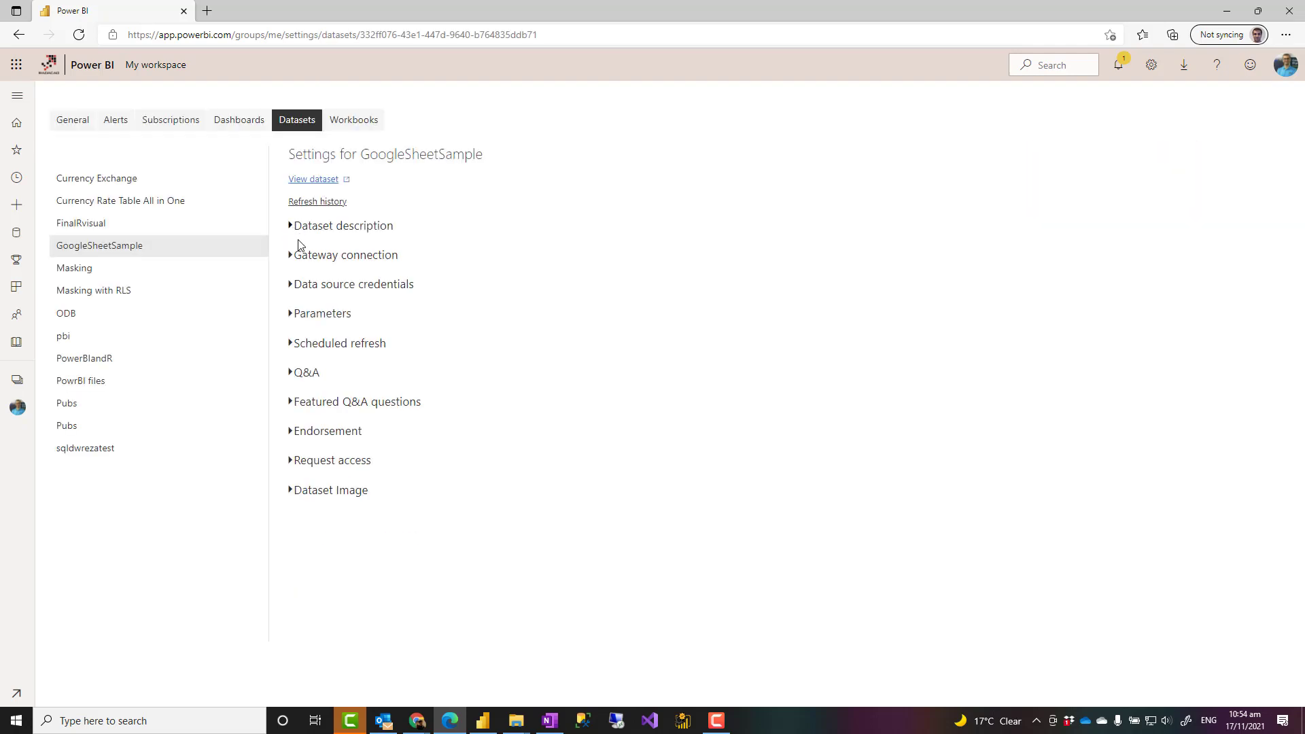
- Edit the GoogleSheets data source credentials and sign in with OAuth2 to re-authorize them
{"action": "left_click", "coordinate": [290, 256]}
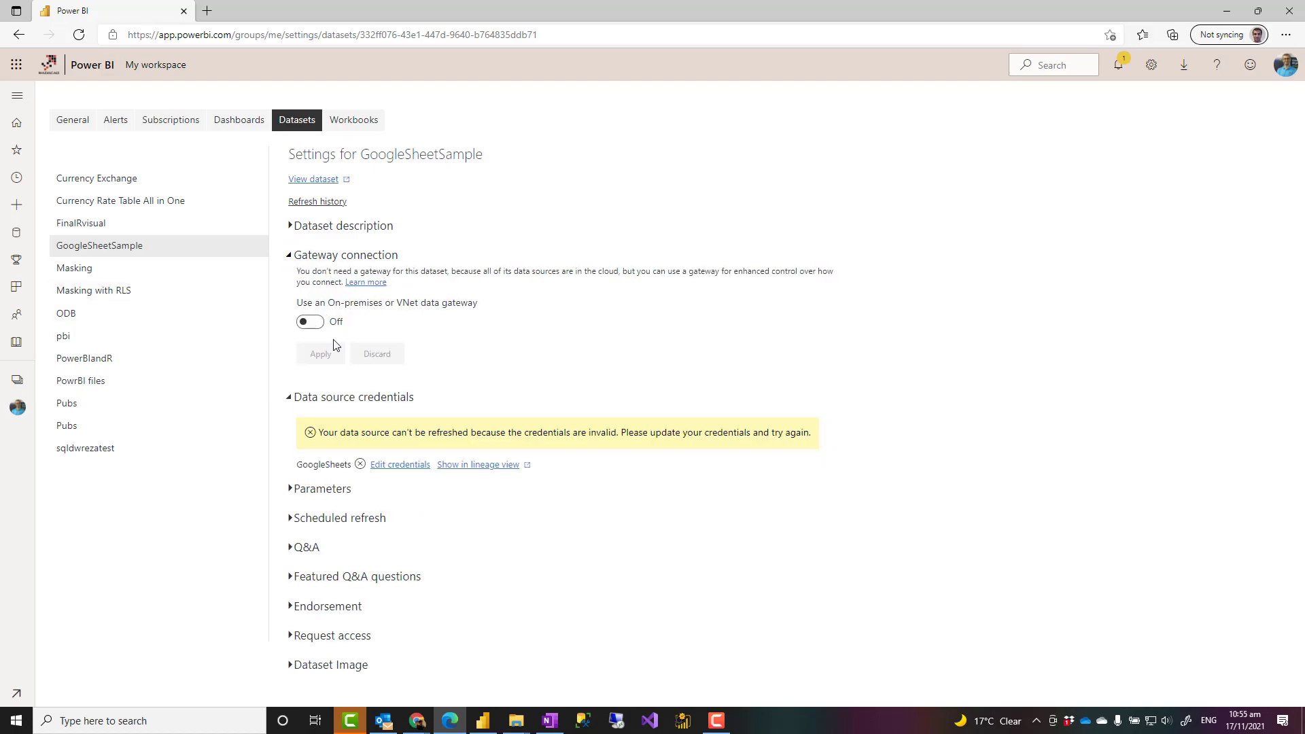
{"action": "left_click", "coordinate": [400, 465]}
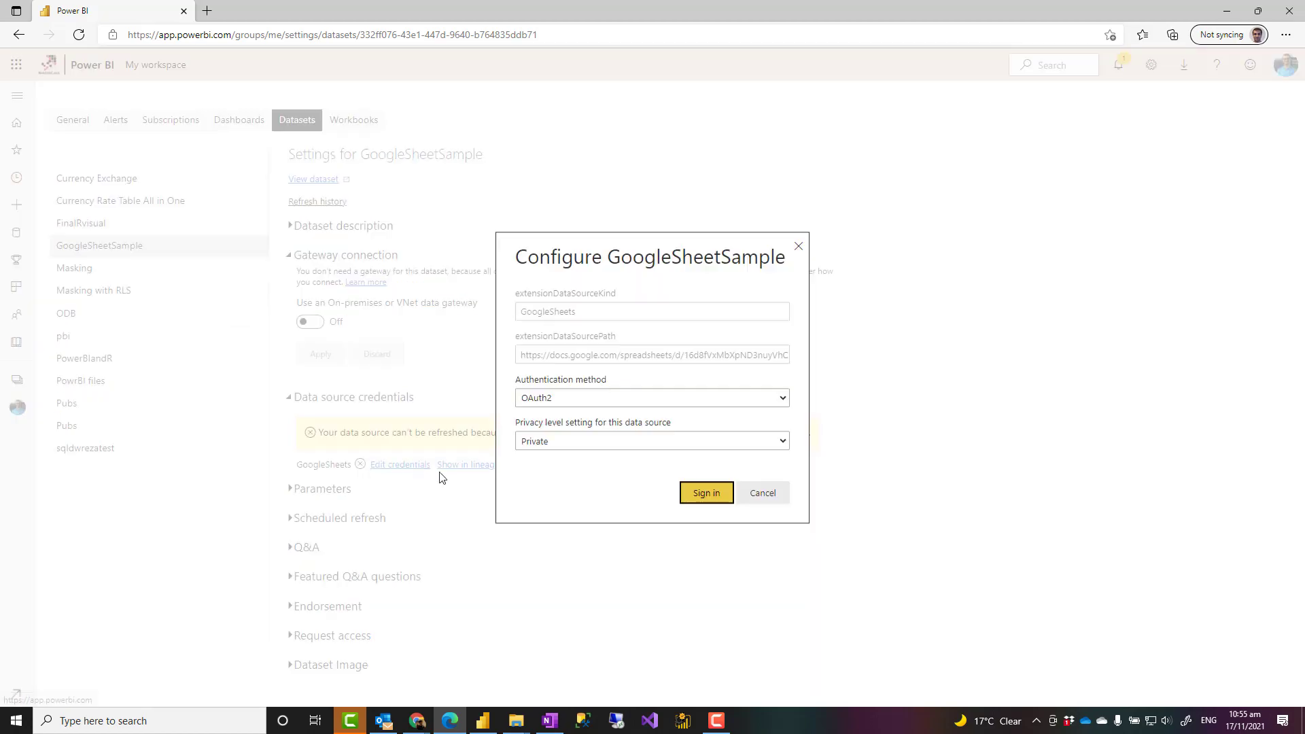
{"action": "left_click", "coordinate": [706, 493]}
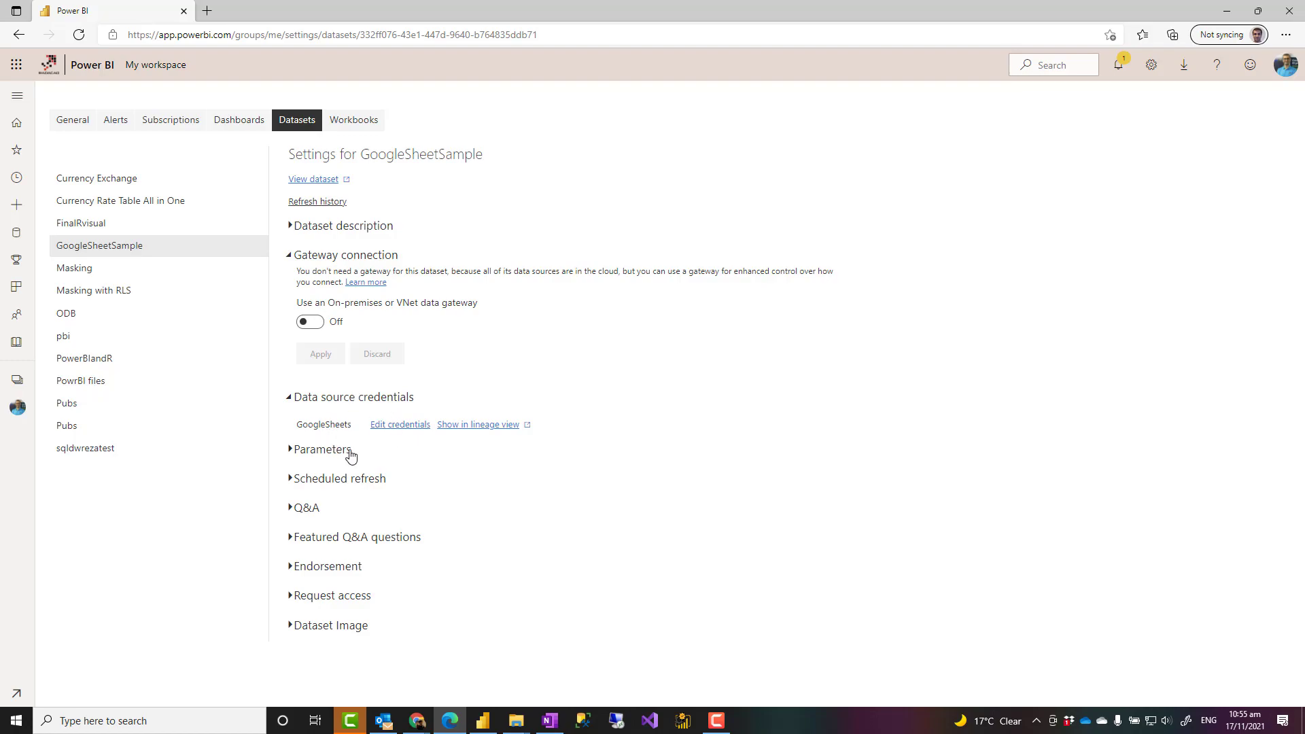
- Turn on scheduled refresh with a refresh time at hour 10, then switch back to Power BI Desktop
{"action": "left_click", "coordinate": [306, 480]}
{"action": "left_click", "coordinate": [324, 516]}
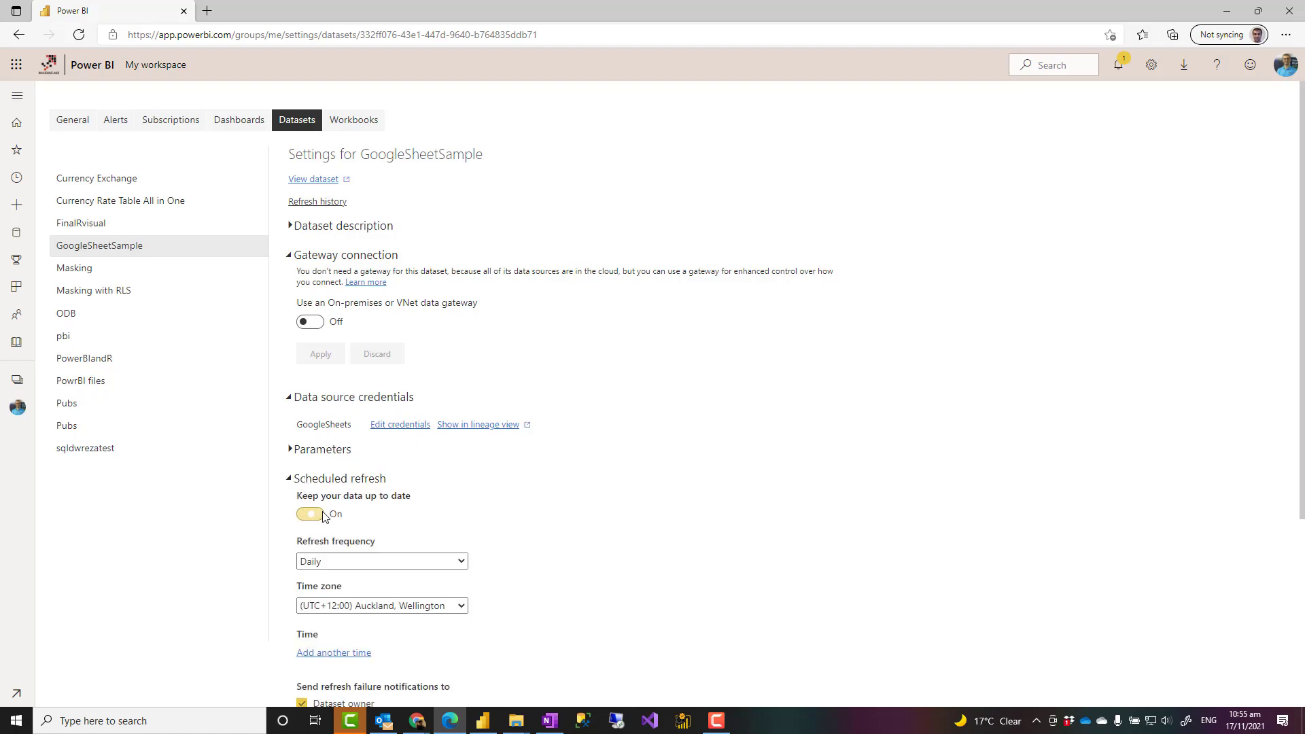
{"action": "scroll", "coordinate": [324, 516], "scroll_direction": "down", "scroll_amount": 1}
{"action": "left_click", "coordinate": [322, 561]}
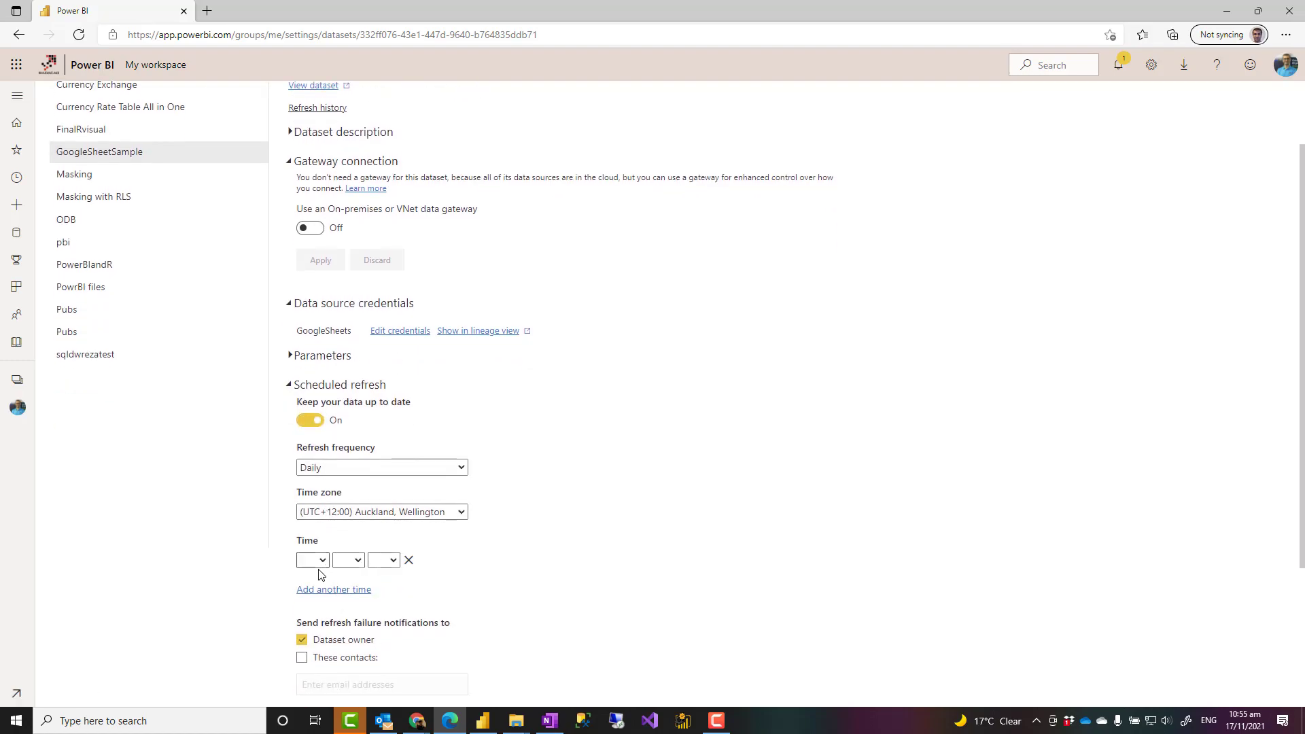
{"action": "left_click", "coordinate": [316, 561]}
{"action": "left_click", "coordinate": [312, 492]}
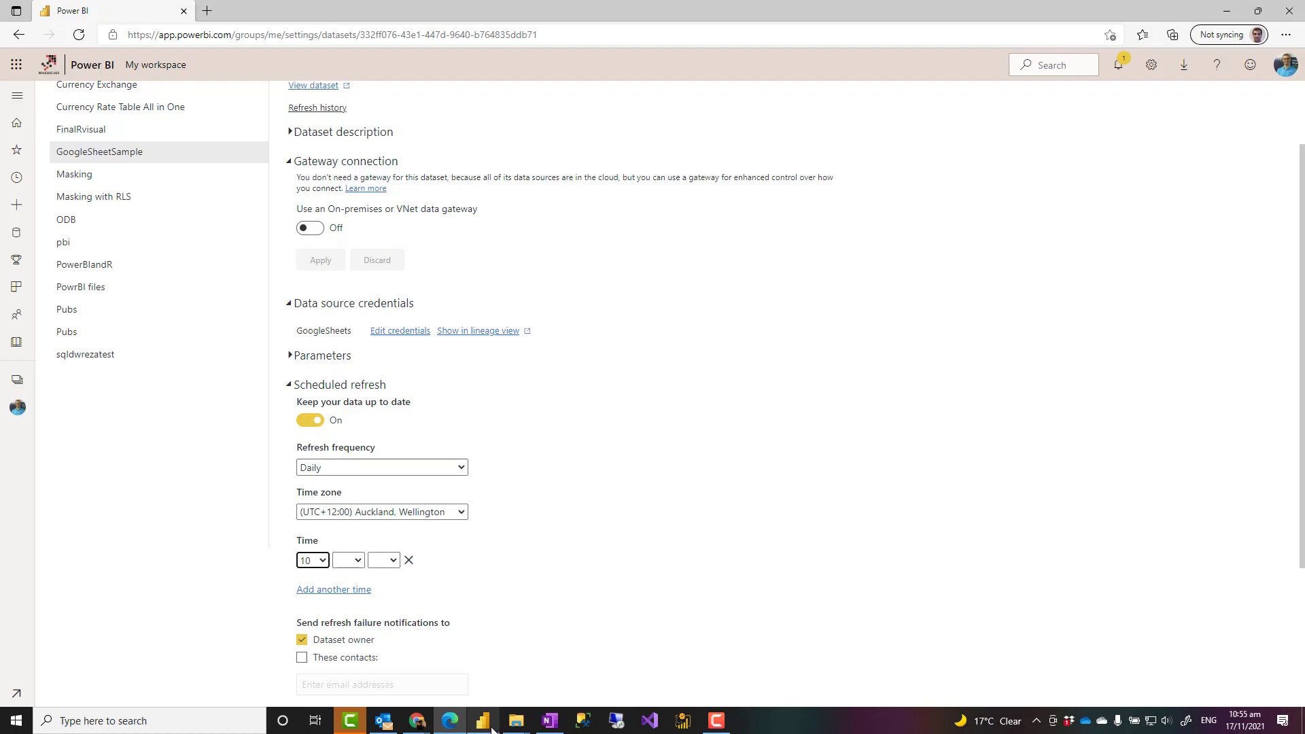
{"action": "mouse_move", "coordinate": [492, 727]}
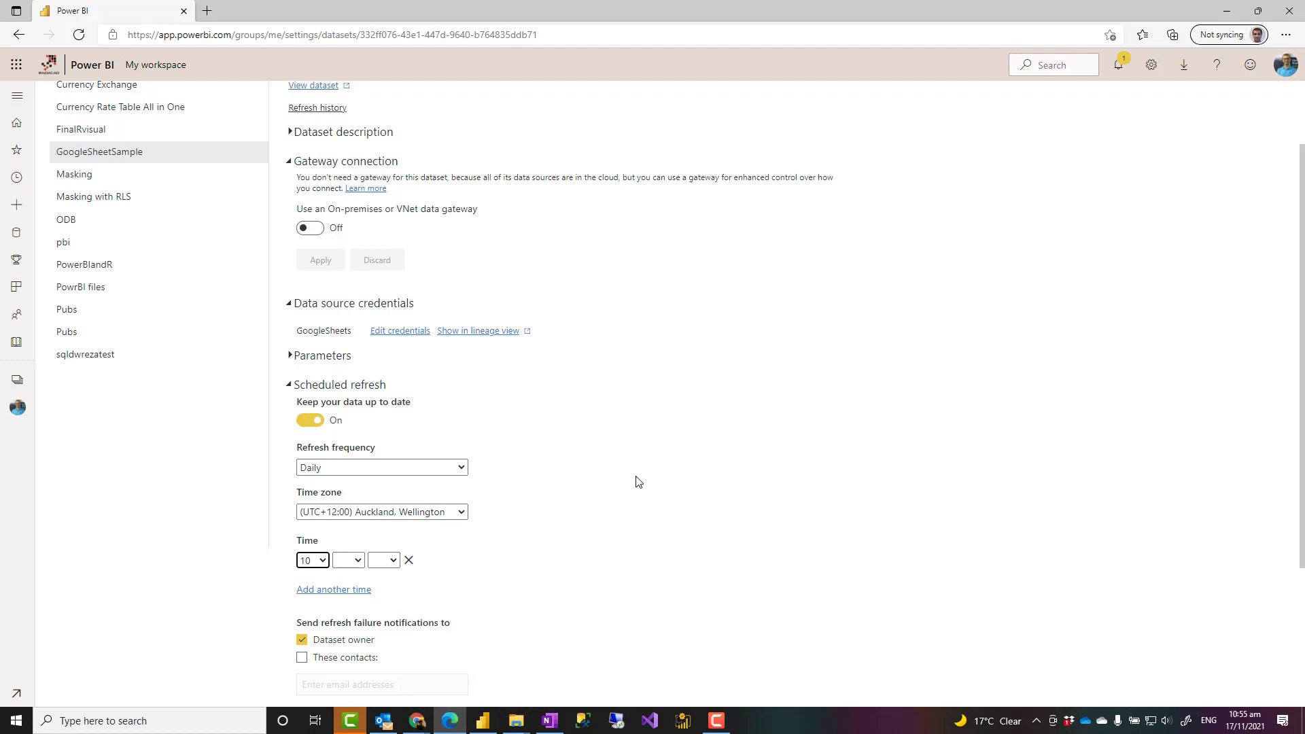
{"action": "left_click", "coordinate": [484, 726]}
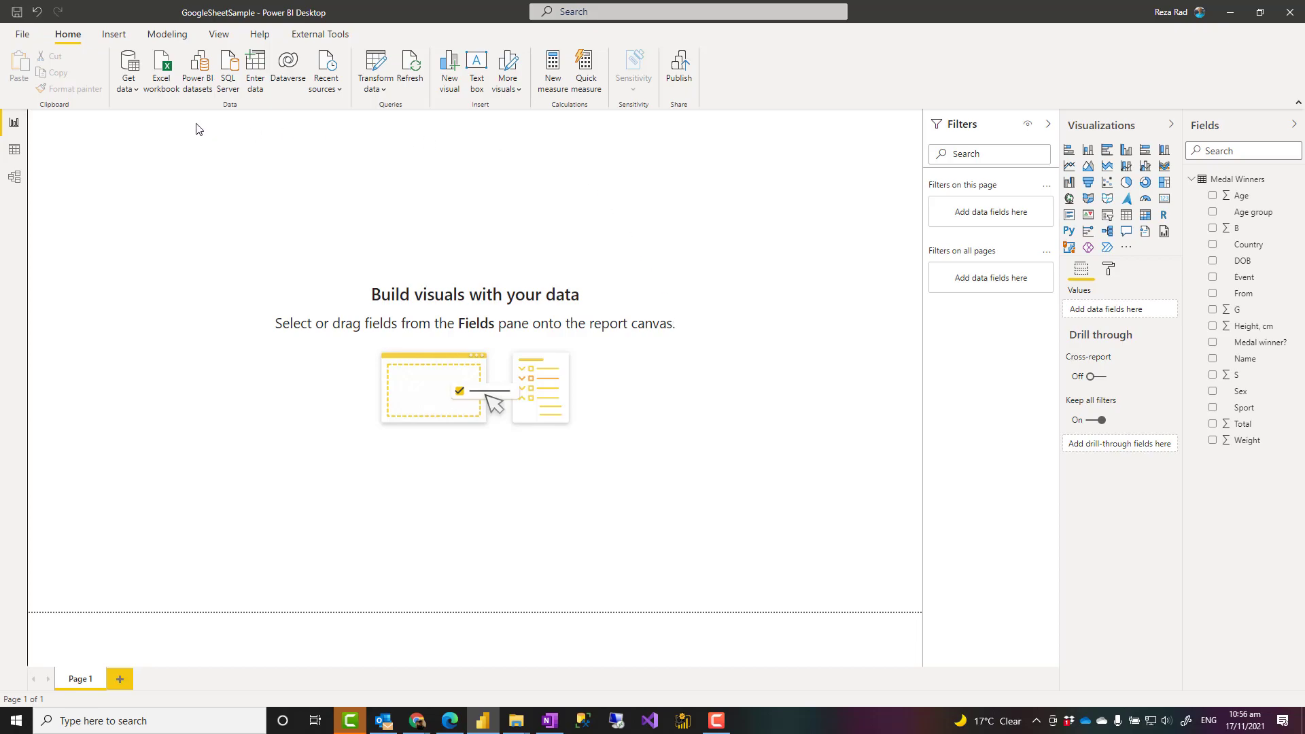
- Browse the full Get Data connector list and cancel it without connecting
{"action": "left_click", "coordinate": [130, 91]}
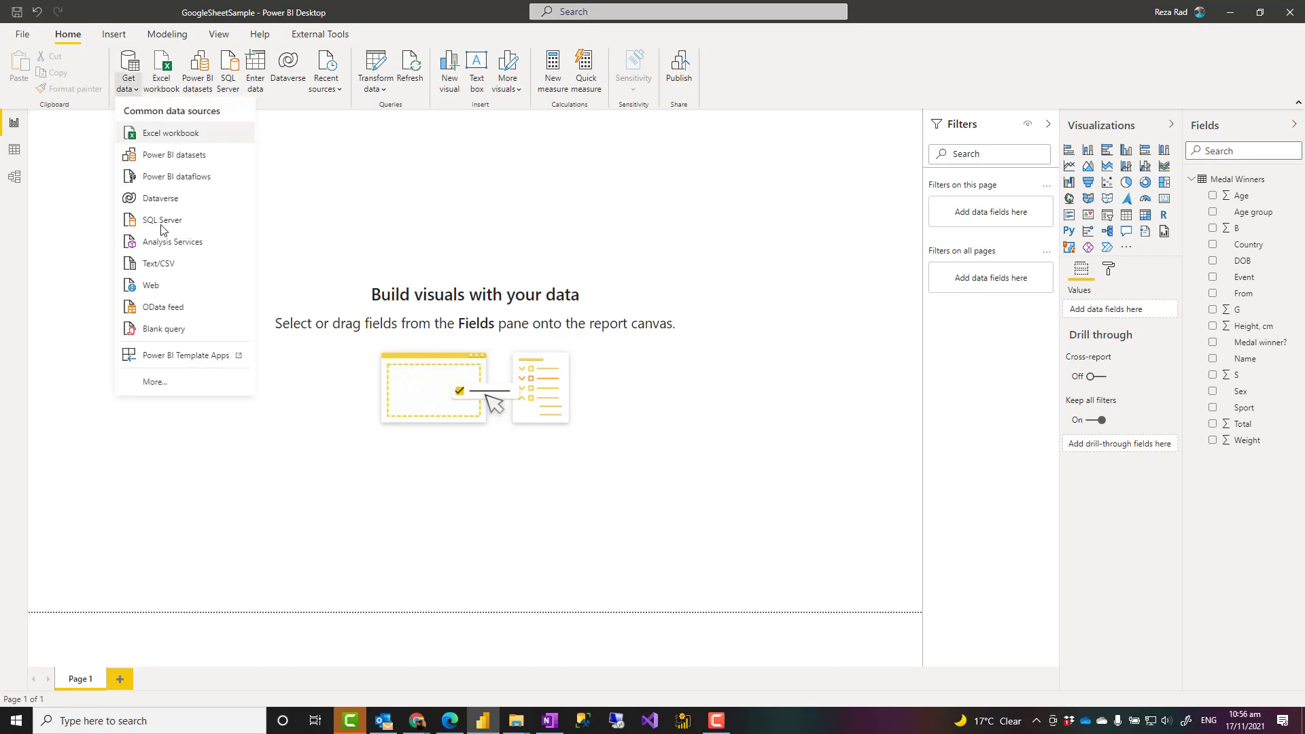
{"action": "left_click", "coordinate": [157, 384]}
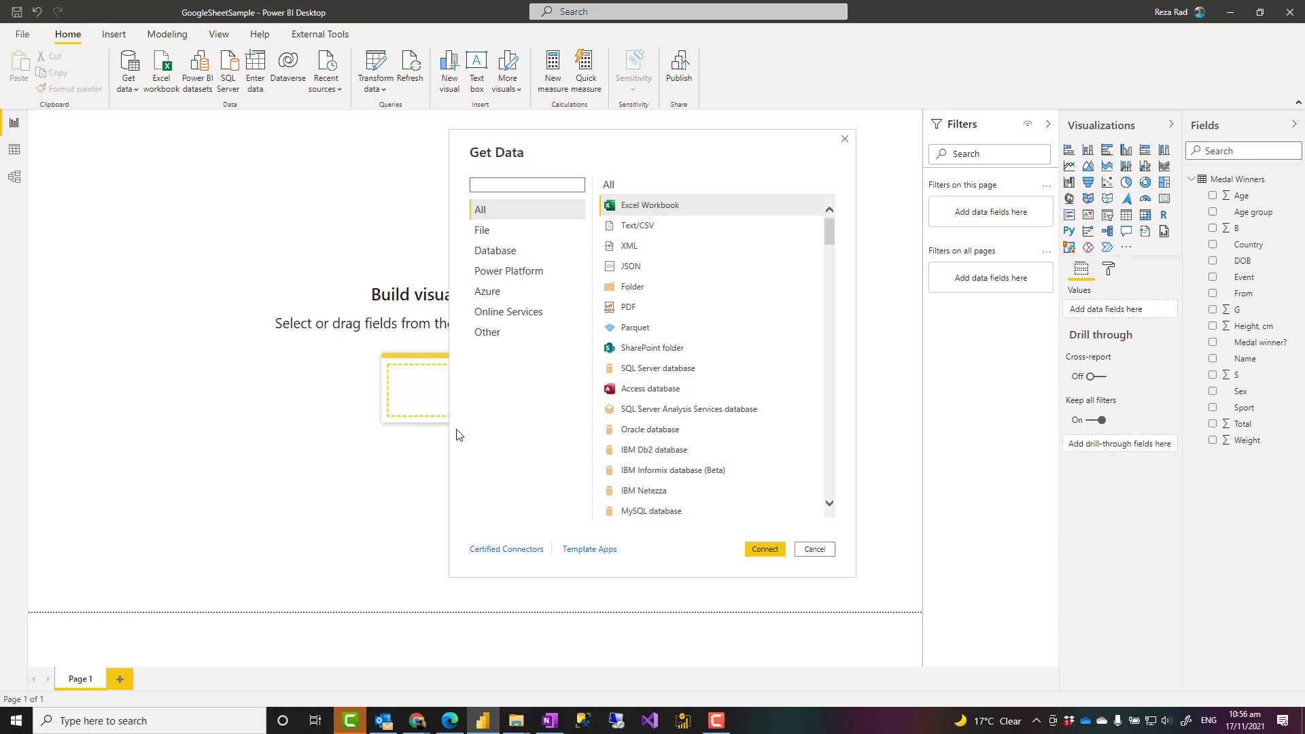
{"action": "left_click", "coordinate": [816, 550]}
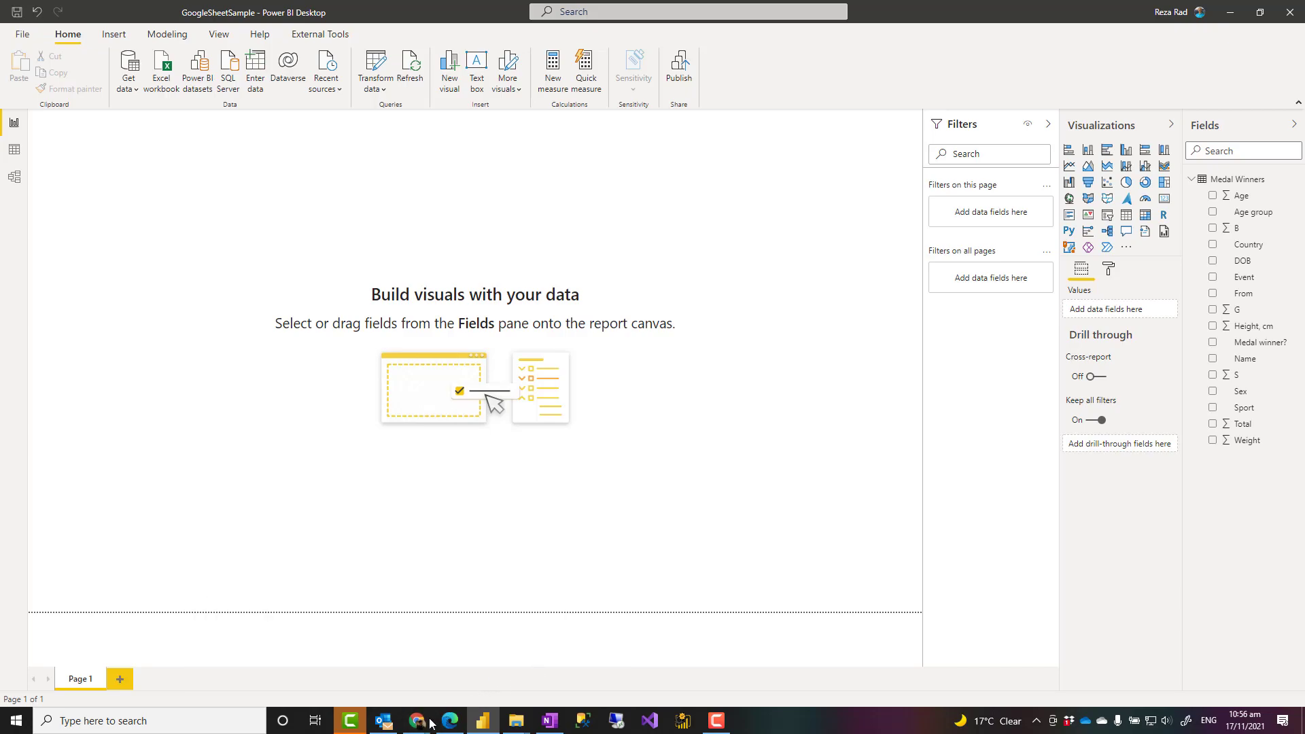
- Switch from the 'Connectivity to Google sheets' idea page back to the Power BI Desktop window
{"action": "mouse_move", "coordinate": [431, 725]}
{"action": "left_click", "coordinate": [515, 672]}
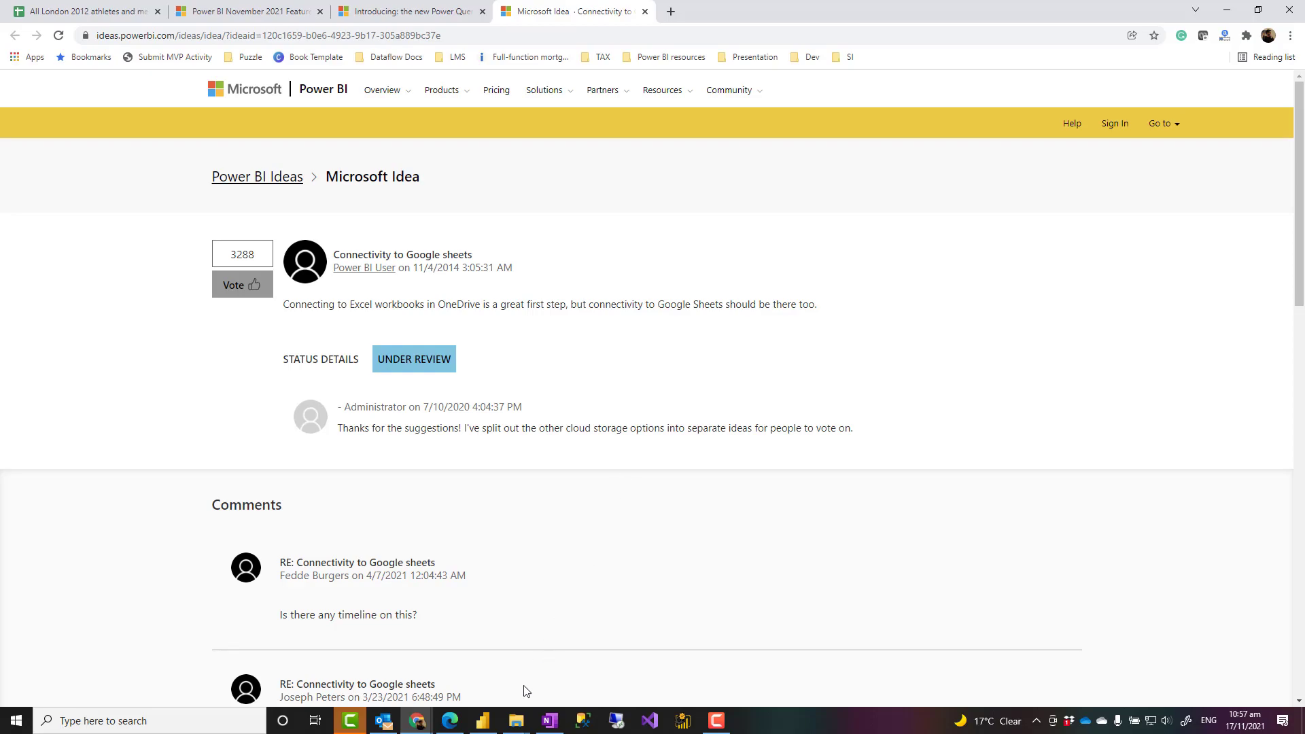
{"action": "left_click", "coordinate": [486, 724]}
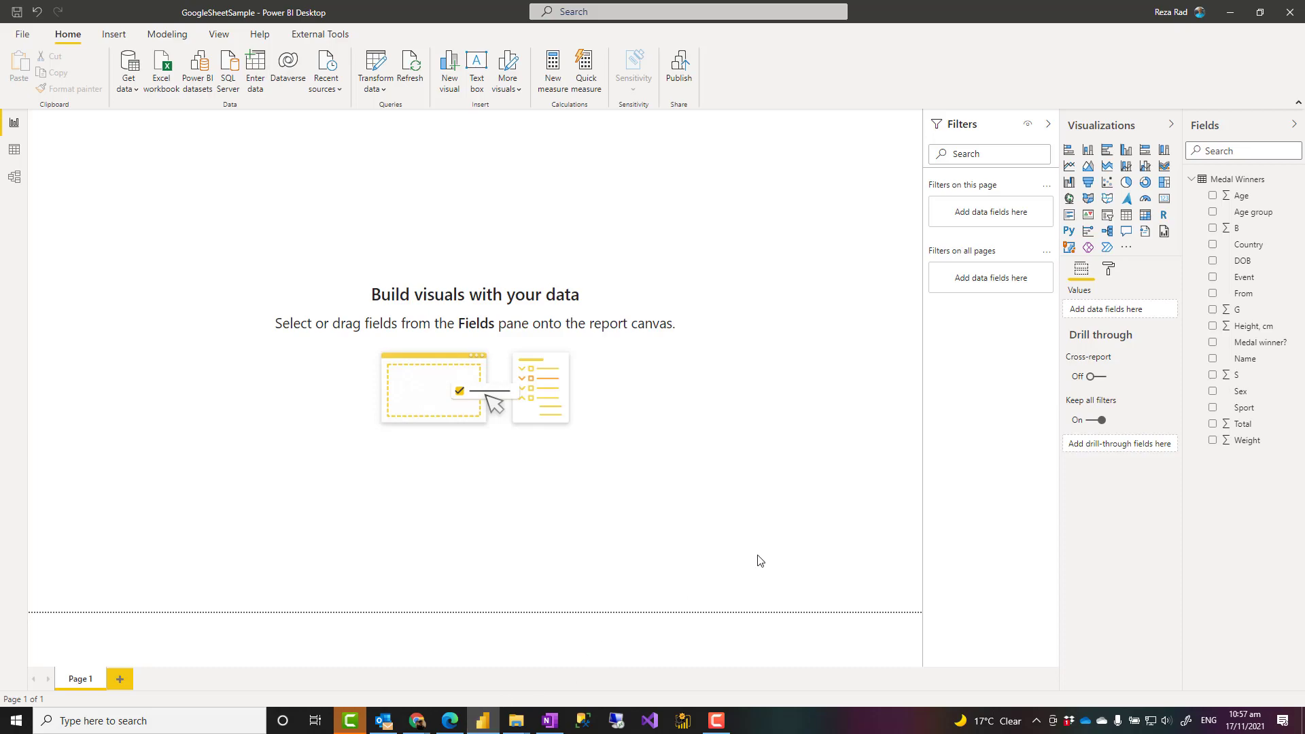